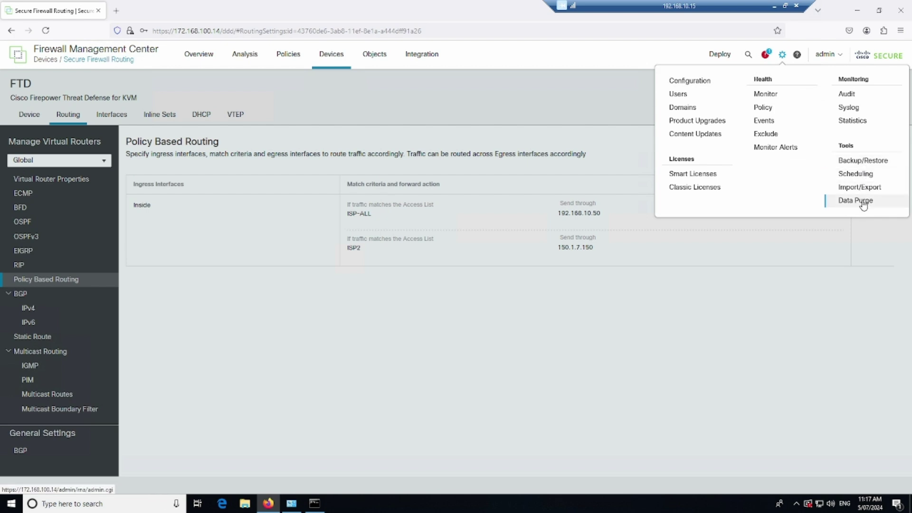
# Step: Open the Backup/Restore tools, dismiss the release highlights and show the list of backup profiles
pyautogui.click(862, 164)
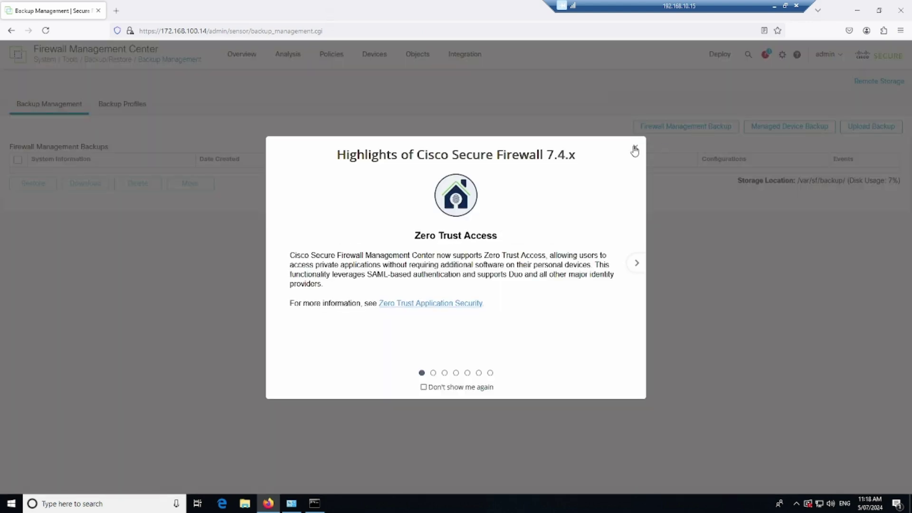
pyautogui.click(635, 151)
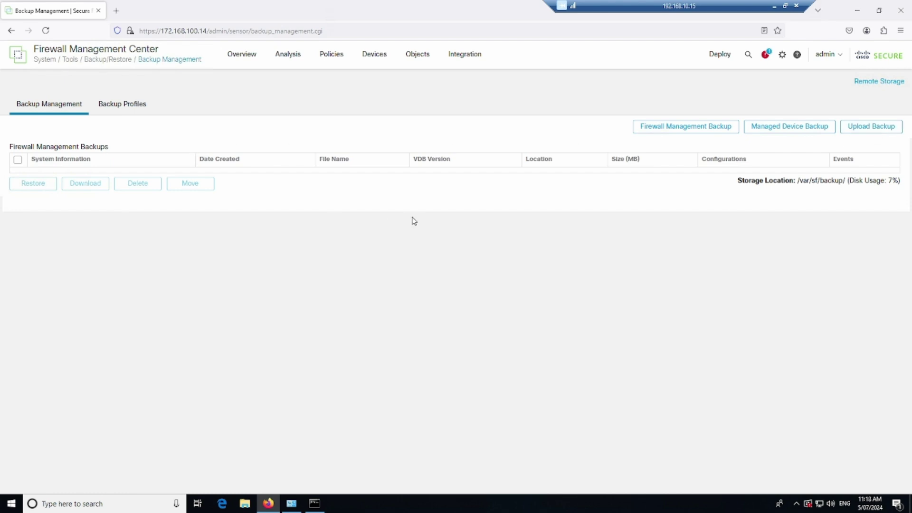
pyautogui.click(121, 109)
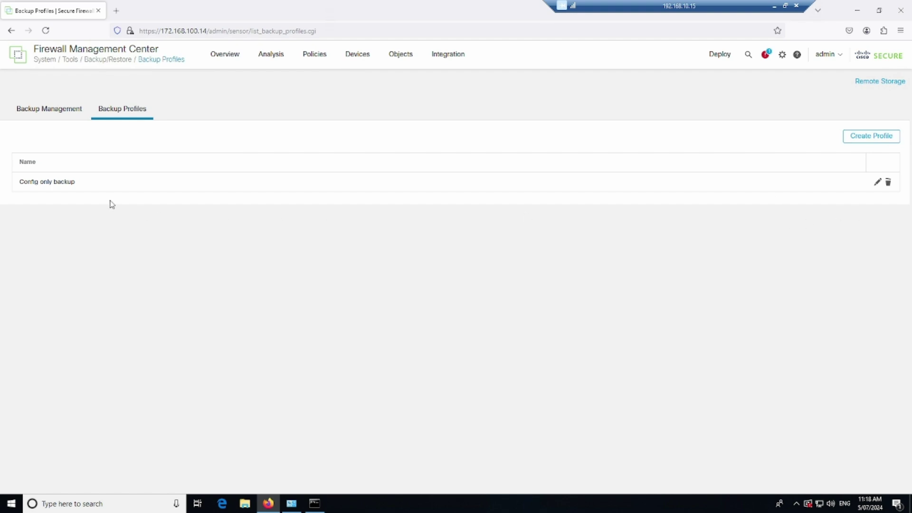
# Step: Open the "Config only backup" profile and examine its name and backup options
pyautogui.click(877, 182)
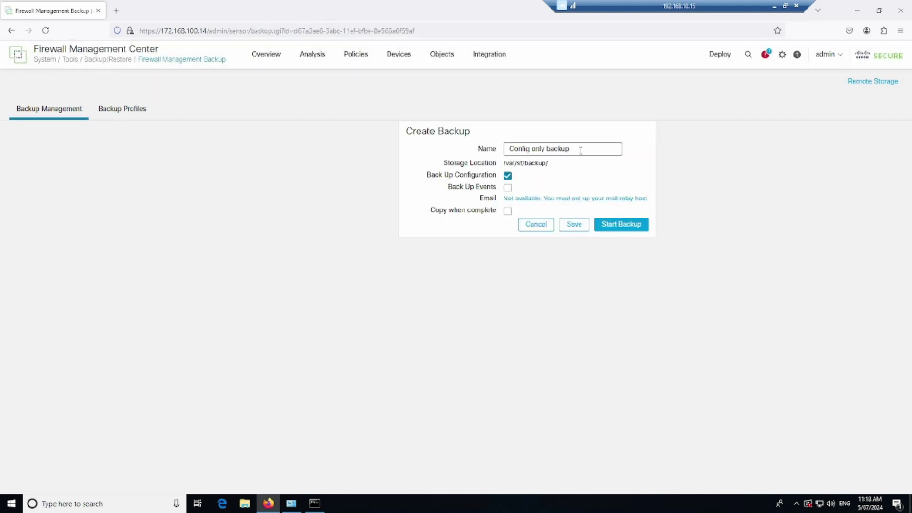
pyautogui.moveTo(580, 151); pyautogui.dragTo(498, 151)
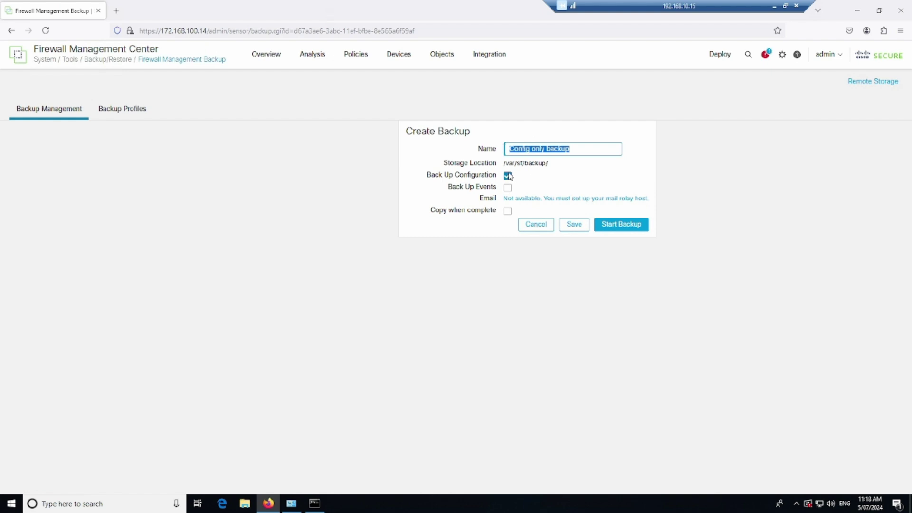
pyautogui.moveTo(580, 150); pyautogui.dragTo(502, 151)
# Step: Examine the remote copy fields that "Copy when complete" offers in a new backup profile, and cancel the profile
pyautogui.click(130, 113)
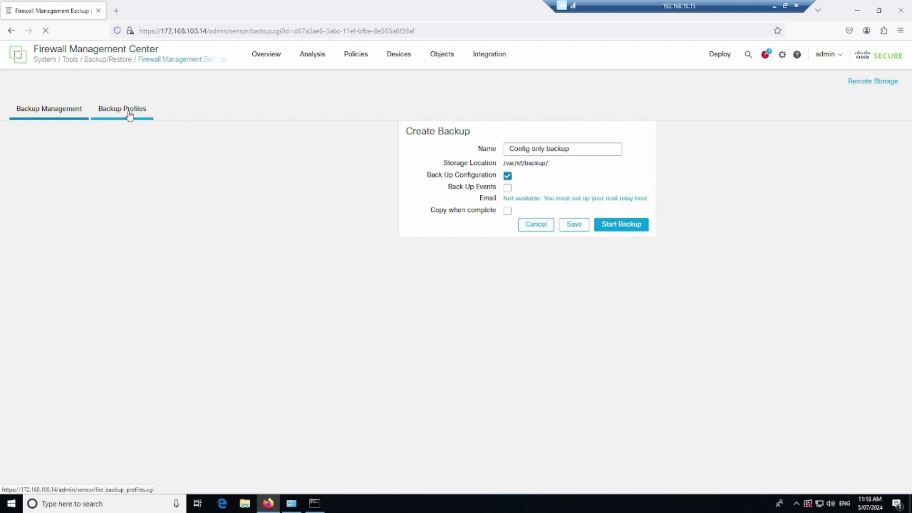
pyautogui.click(879, 147)
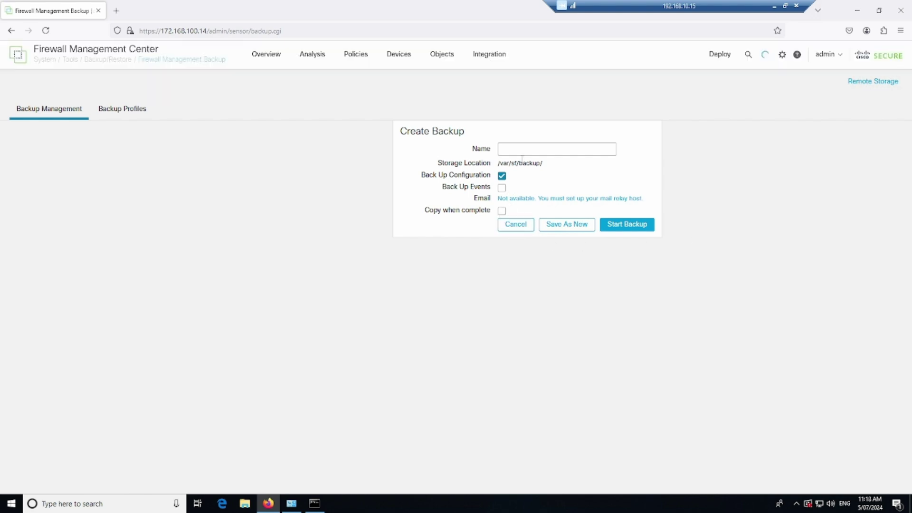
pyautogui.click(526, 152)
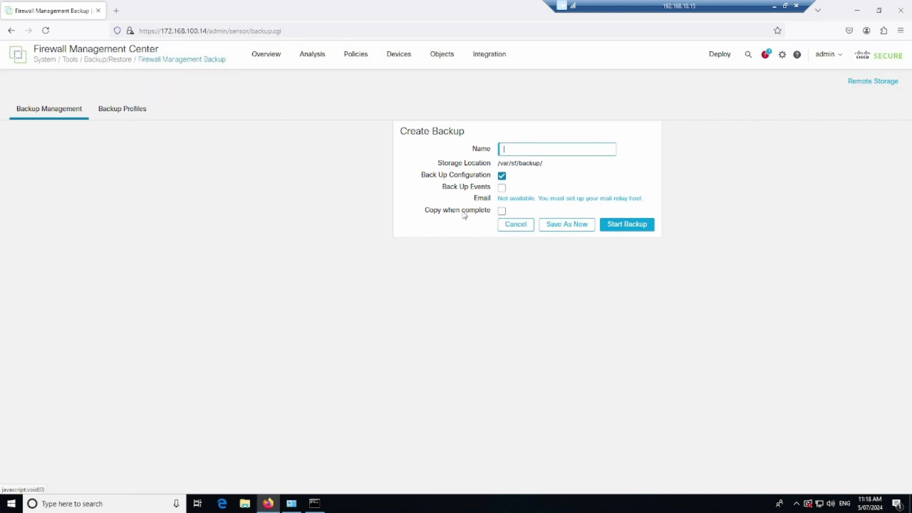
pyautogui.click(502, 212)
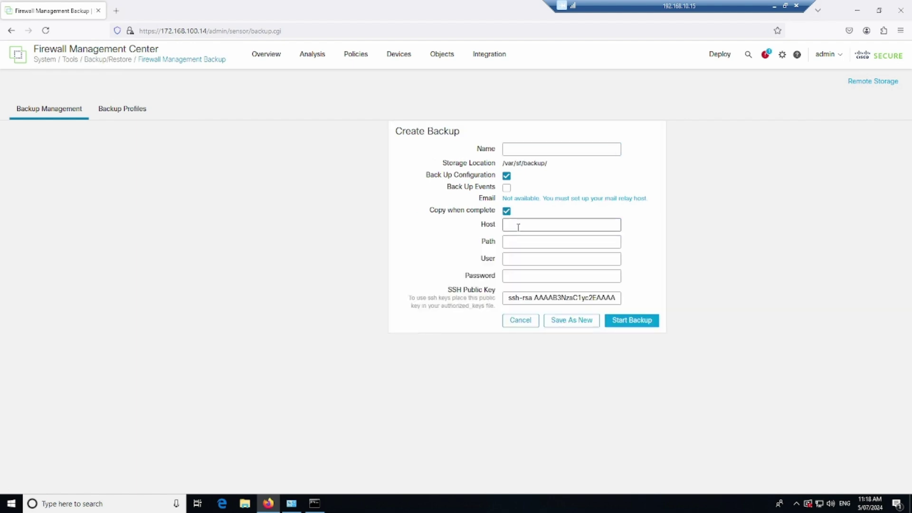
pyautogui.click(529, 280)
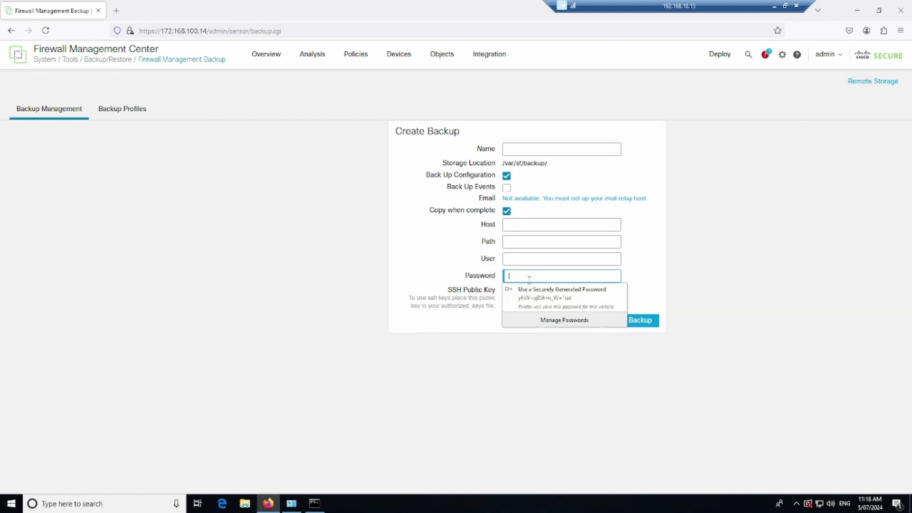
pyautogui.click(507, 211)
pyautogui.click(514, 228)
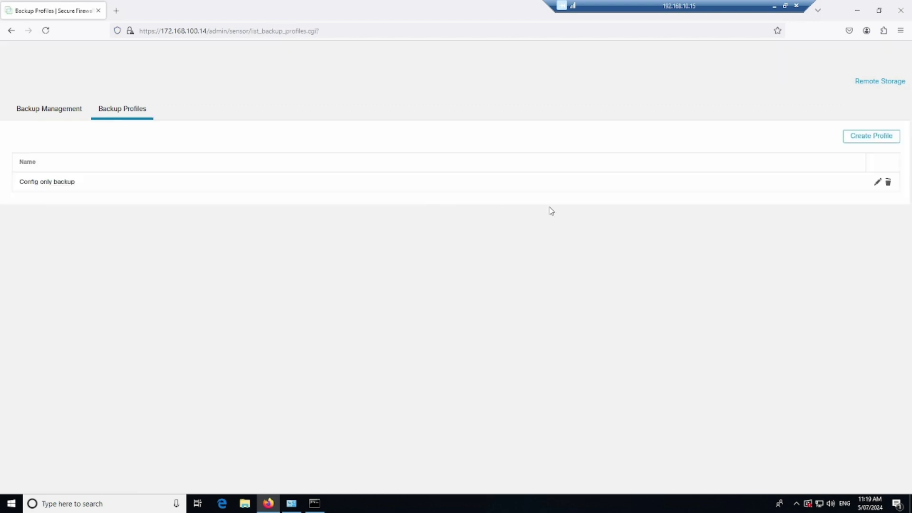
# Step: Reopen the "Config only backup" profile and examine its storage location
pyautogui.click(877, 183)
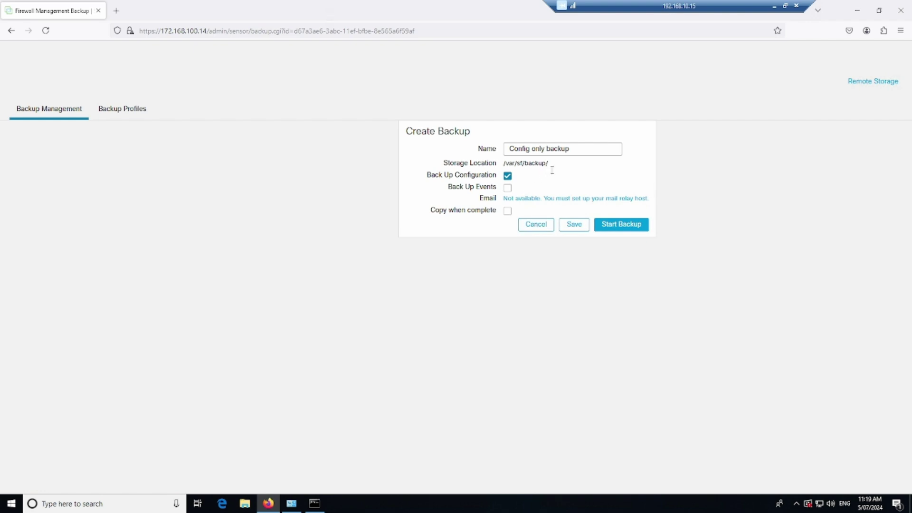
pyautogui.moveTo(552, 167); pyautogui.dragTo(503, 164)
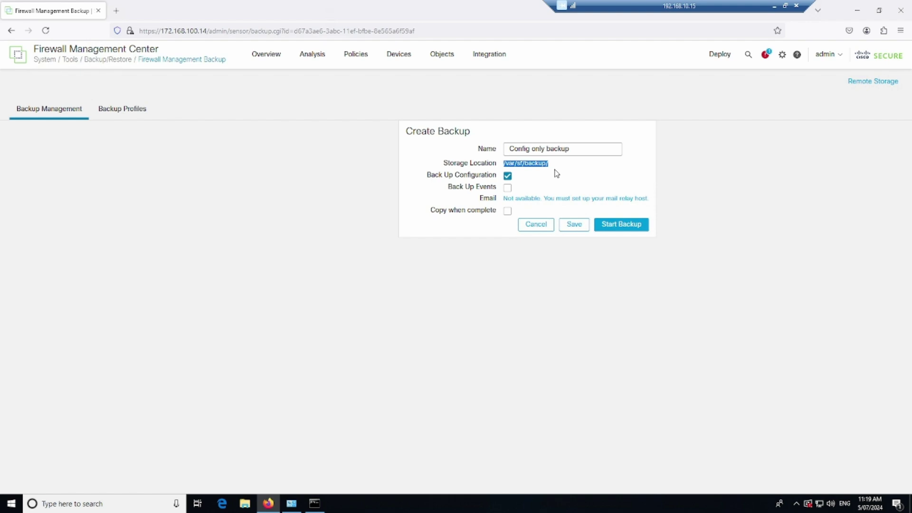
pyautogui.click(628, 165)
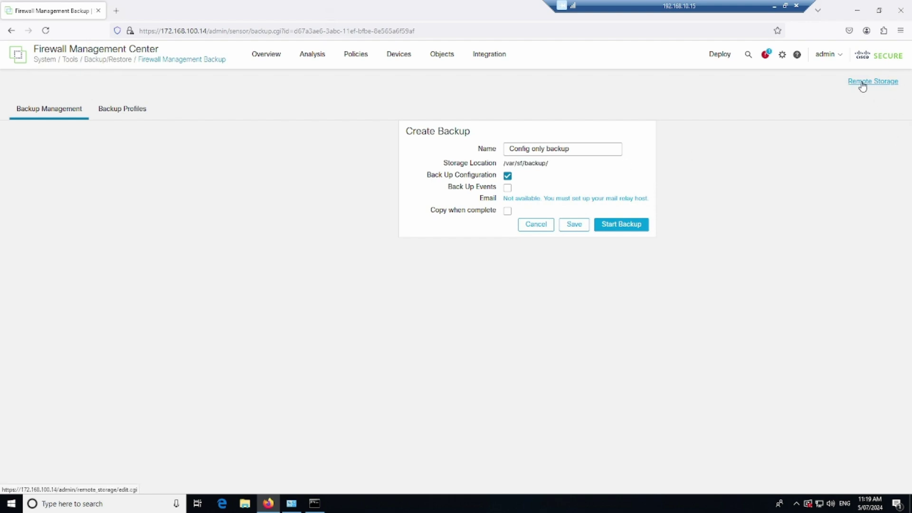
pyautogui.click(398, 61)
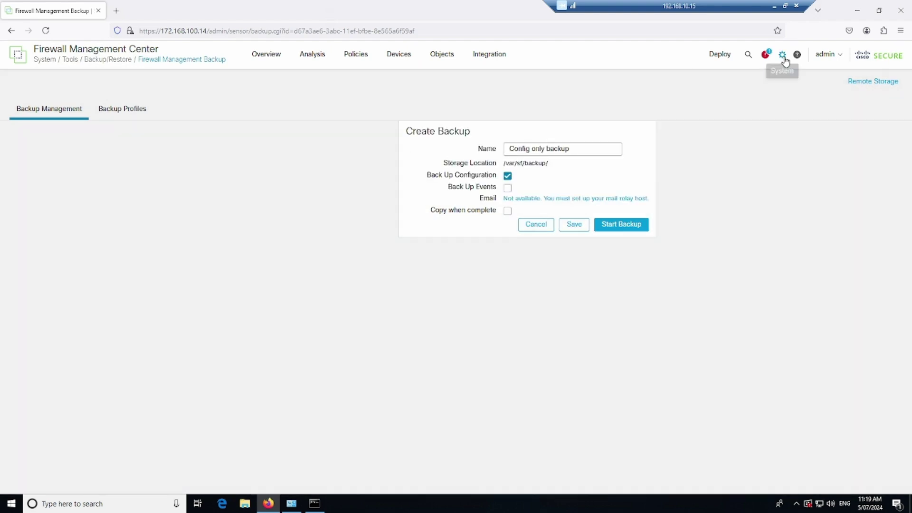
# Step: Open the Remote Storage Device settings in the system configuration and list the available storage types
pyautogui.click(782, 55)
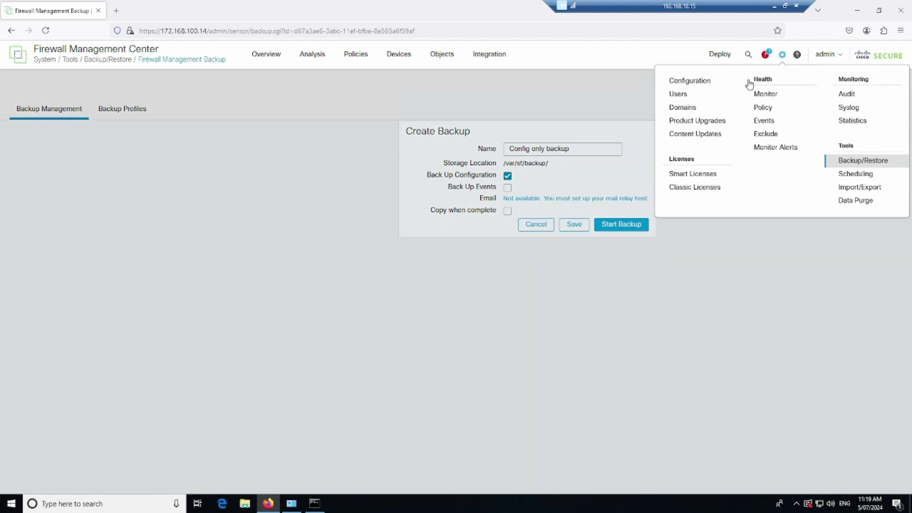
pyautogui.click(705, 99)
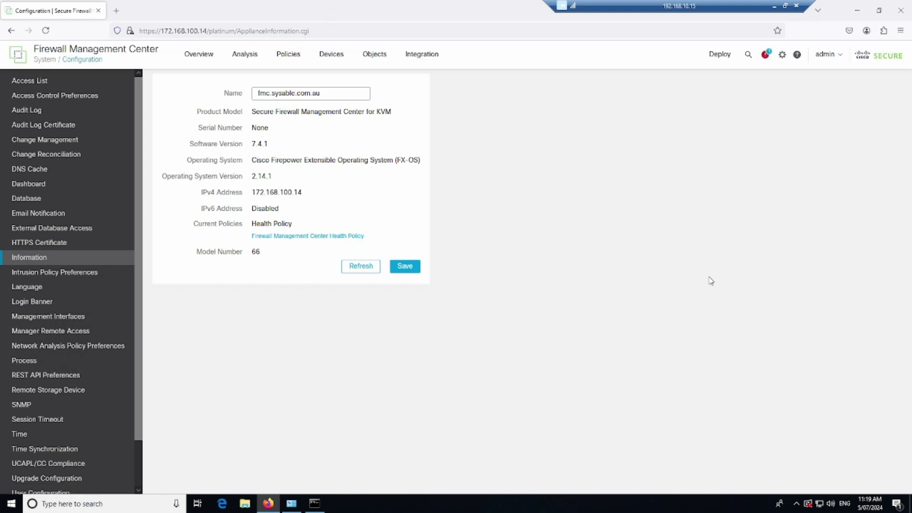
pyautogui.scroll(-2, 61, 380)
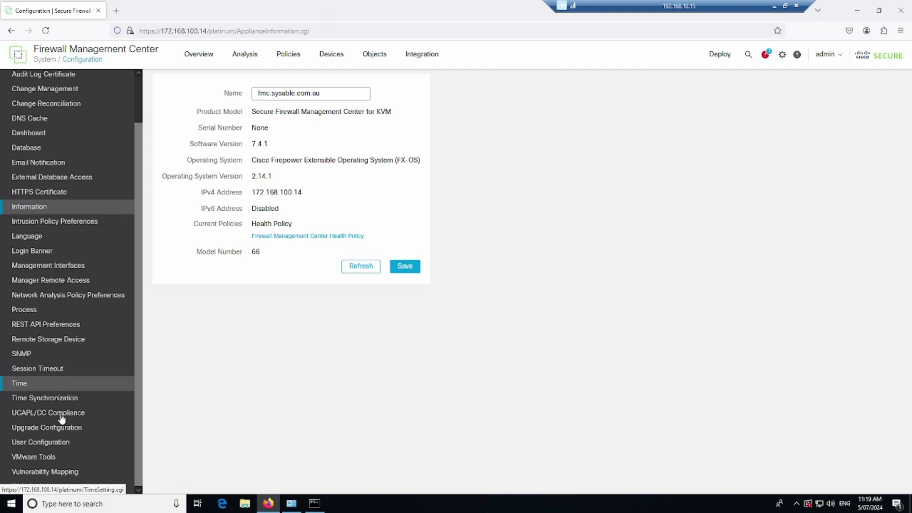
pyautogui.click(53, 349)
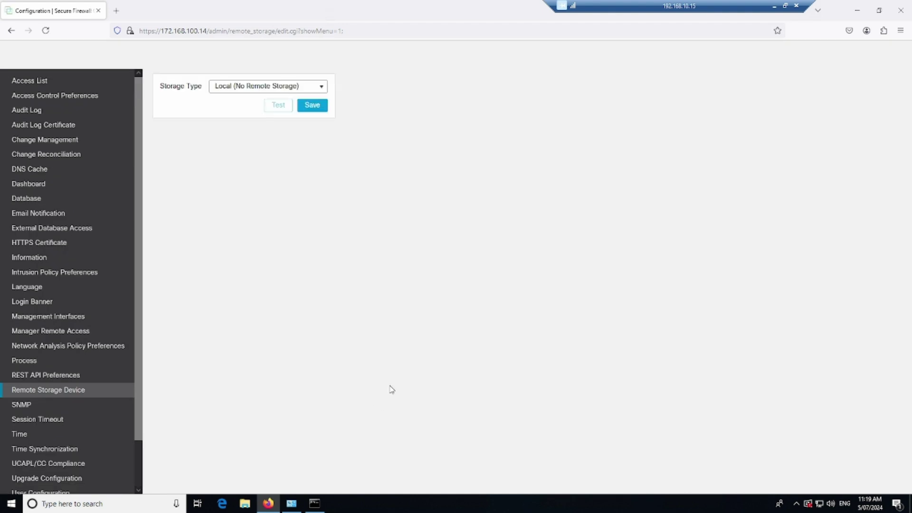
pyautogui.click(318, 88)
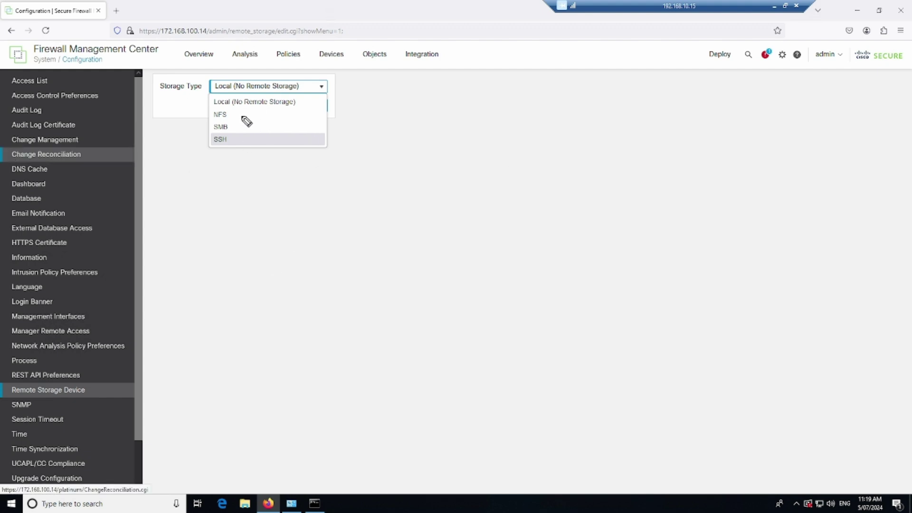
pyautogui.moveTo(239, 114)
pyautogui.mouseDown()
pyautogui.moveTo(332, 107)
pyautogui.moveTo(335, 114)
pyautogui.mouseUp()
pyautogui.moveTo(347, 108)
pyautogui.mouseDown()
pyautogui.moveTo(396, 101)
pyautogui.moveTo(398, 110)
pyautogui.mouseUp()
pyautogui.moveTo(240, 127); pyautogui.dragTo(393, 124)
pyautogui.moveTo(341, 136); pyautogui.dragTo(395, 128)
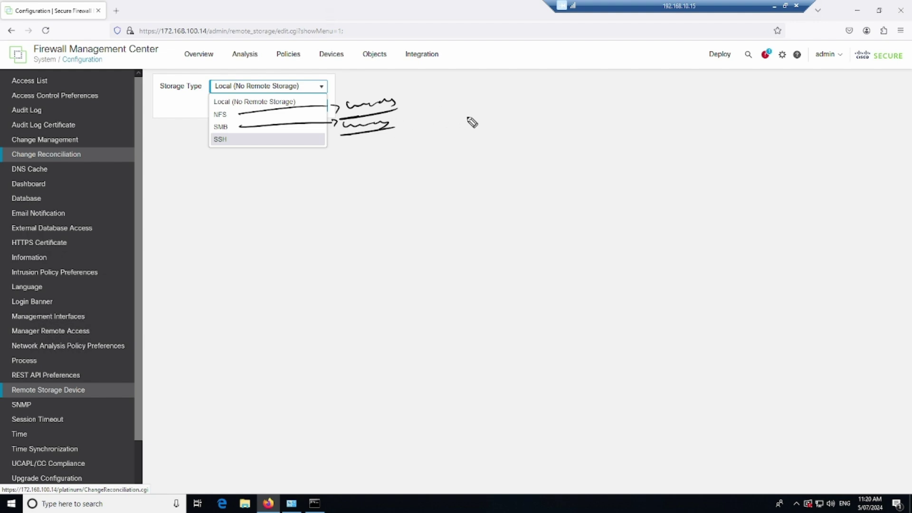
pyautogui.moveTo(547, 85)
pyautogui.mouseDown()
pyautogui.moveTo(655, 87)
pyautogui.moveTo(537, 84)
pyautogui.mouseUp()
pyautogui.moveTo(534, 151)
pyautogui.mouseDown()
pyautogui.moveTo(534, 162)
pyautogui.moveTo(625, 141)
pyautogui.moveTo(538, 149)
pyautogui.mouseUp()
pyautogui.moveTo(412, 108)
pyautogui.mouseDown()
pyautogui.moveTo(508, 86)
pyautogui.moveTo(511, 100)
pyautogui.mouseUp()
pyautogui.moveTo(422, 119); pyautogui.dragTo(497, 167)
pyautogui.moveTo(494, 157); pyautogui.dragTo(492, 175)
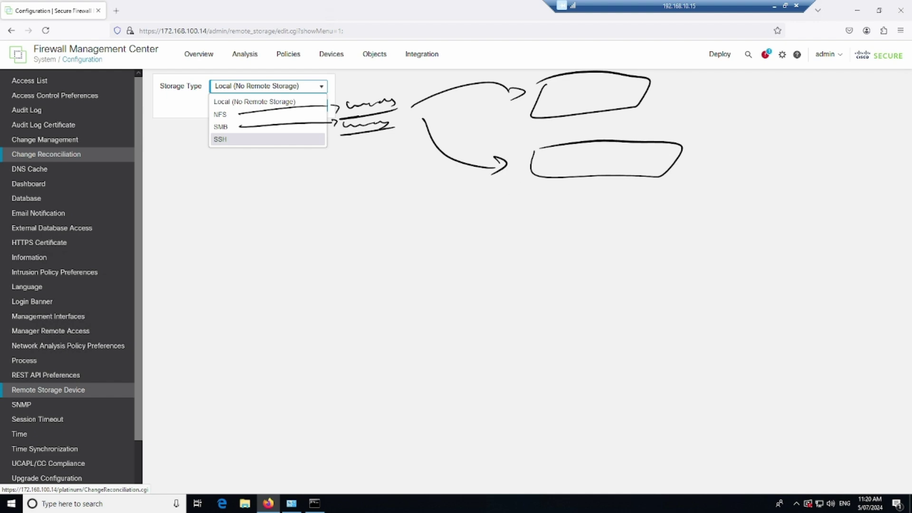
pyautogui.moveTo(552, 66)
pyautogui.mouseDown()
pyautogui.moveTo(532, 111)
pyautogui.moveTo(541, 198)
pyautogui.mouseUp()
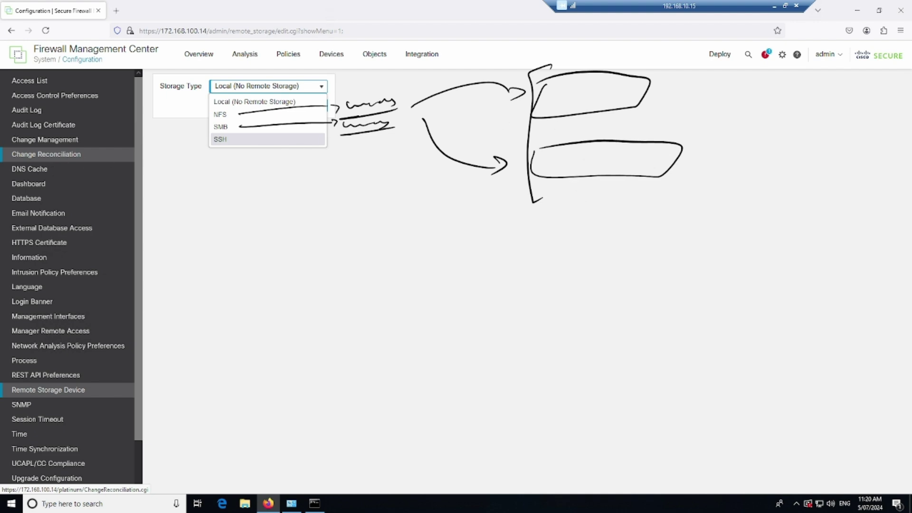
pyautogui.press('e')
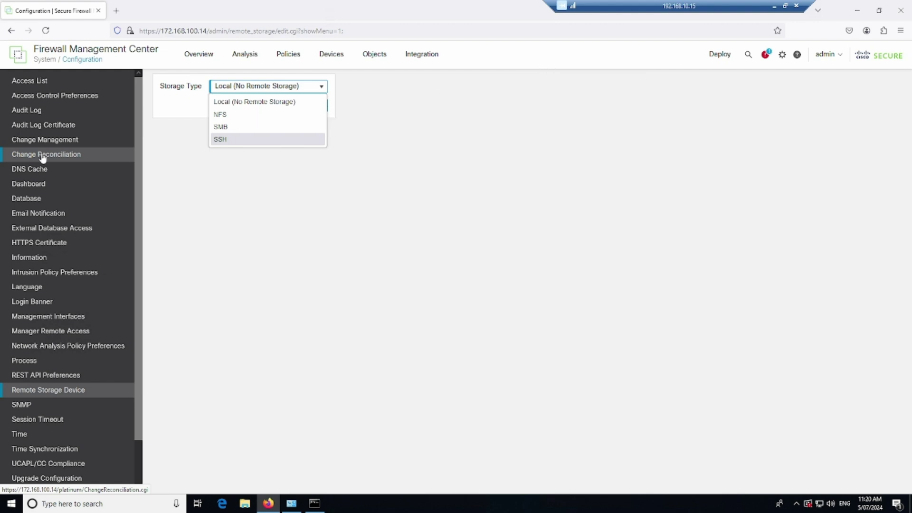
# Step: Choose NFS as the storage type and examine its host and directory fields
pyautogui.click(220, 114)
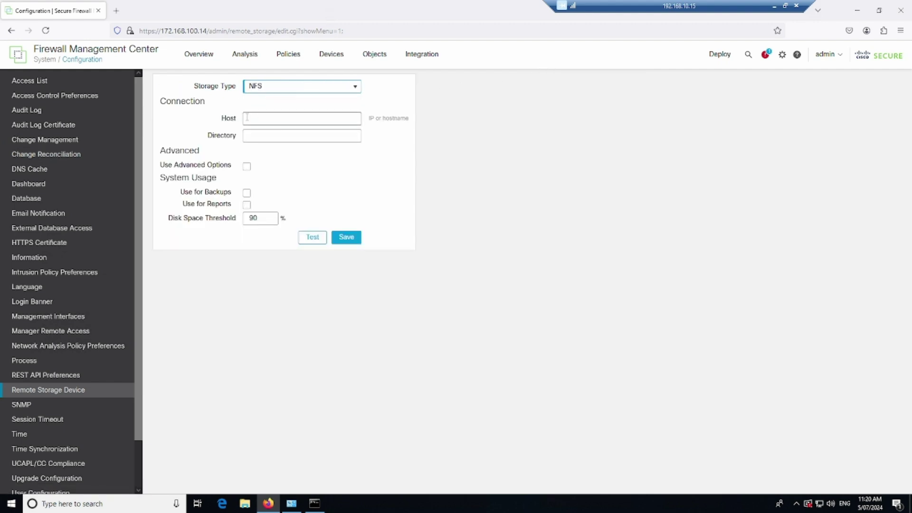
pyautogui.click(264, 119)
pyautogui.click(279, 139)
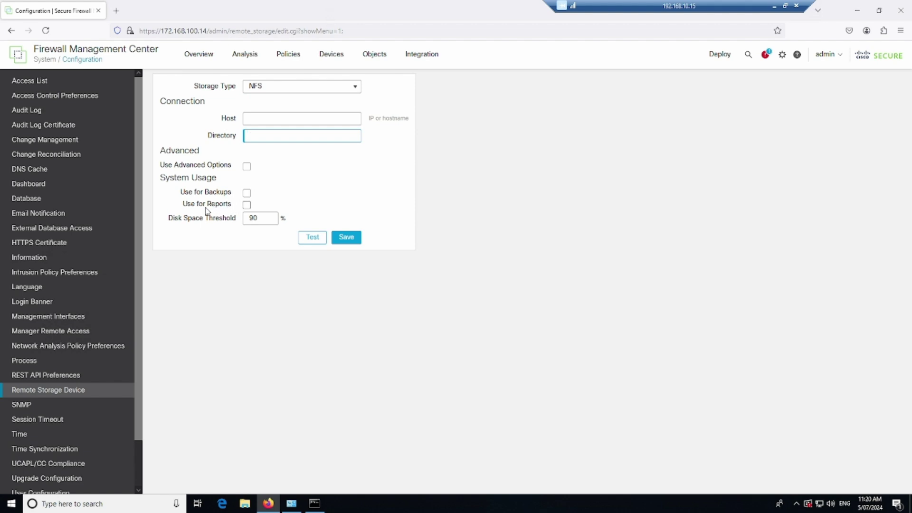
# Step: Switch the storage type to SMB and examine its host, share, domain and credential fields
pyautogui.click(354, 87)
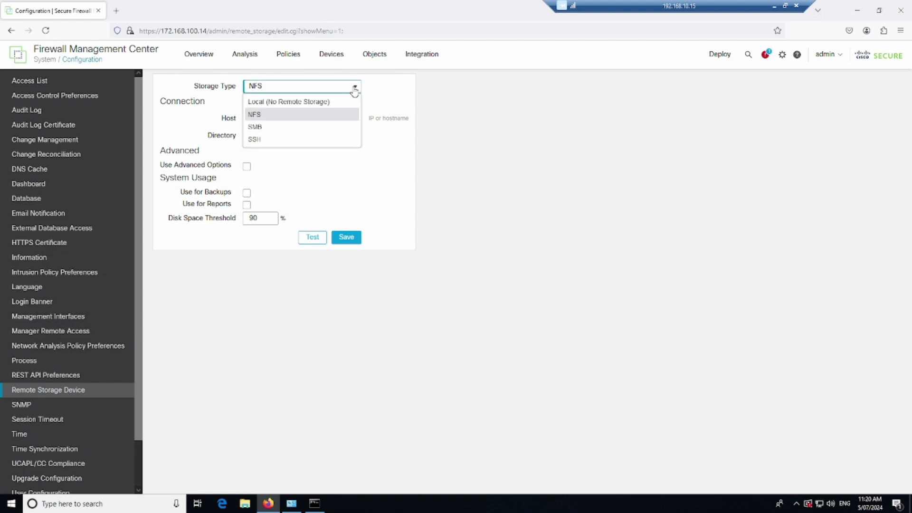
pyautogui.click(279, 129)
pyautogui.click(276, 116)
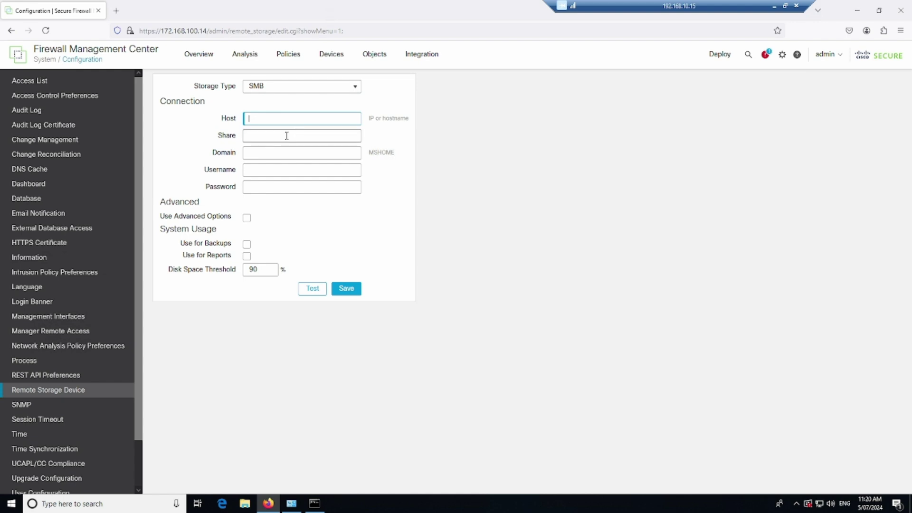
pyautogui.click(281, 137)
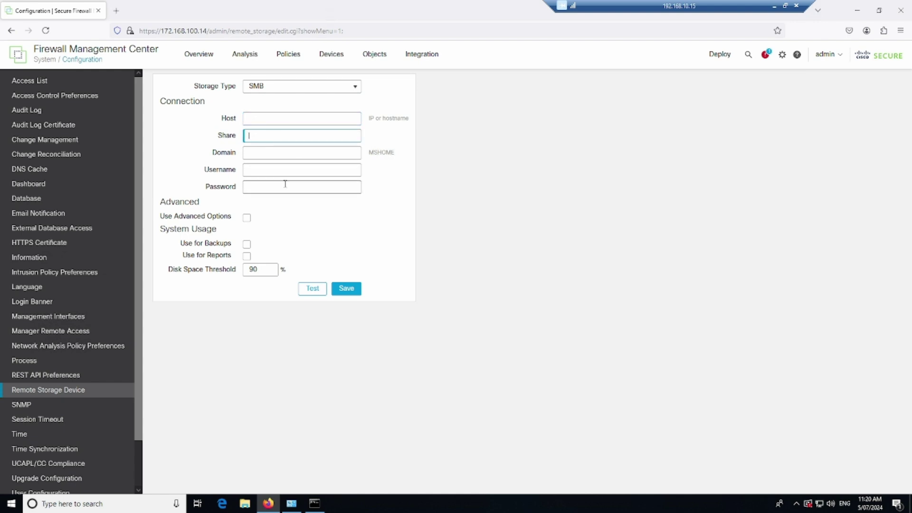
# Step: Switch the storage type to SSH and examine its host, directory, username and password fields
pyautogui.click(352, 89)
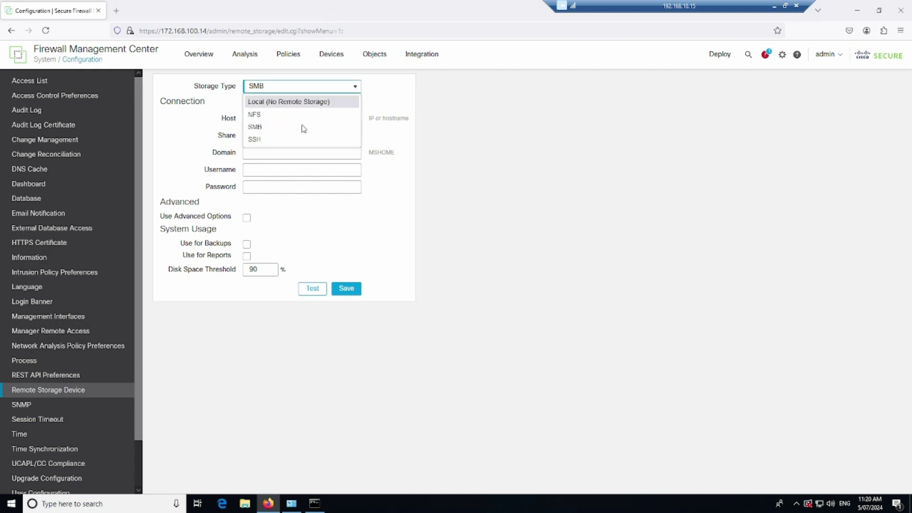
pyautogui.click(273, 141)
pyautogui.click(268, 120)
pyautogui.click(271, 135)
pyautogui.click(287, 152)
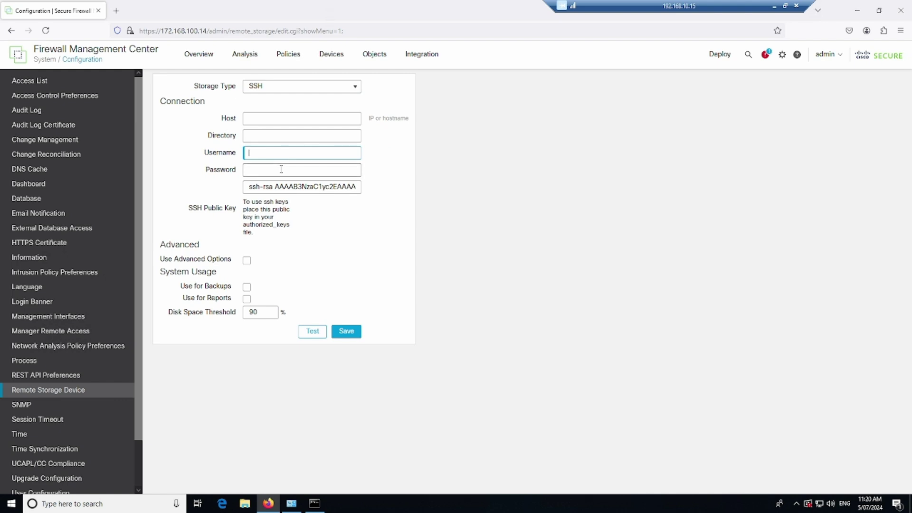
pyautogui.click(281, 169)
# Step: Return the remote storage type to NFS and review its connection fields without filling them in
pyautogui.click(352, 87)
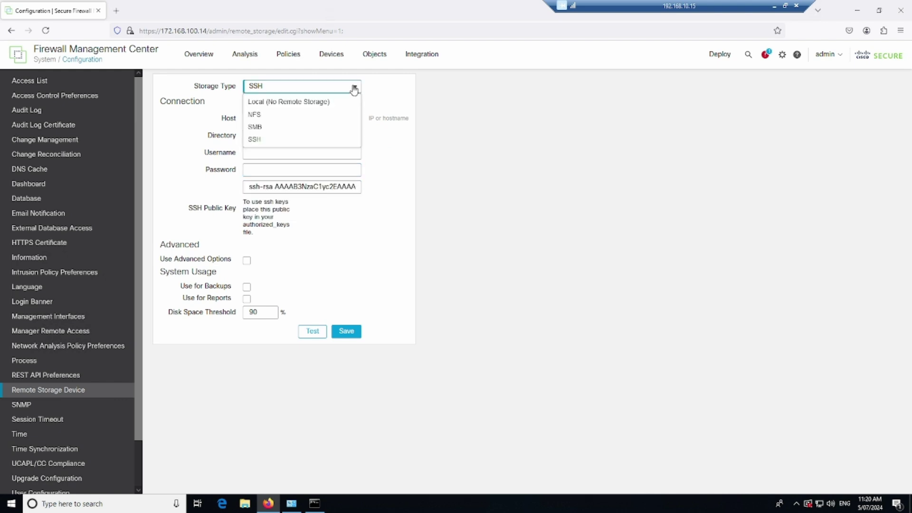
pyautogui.click(298, 114)
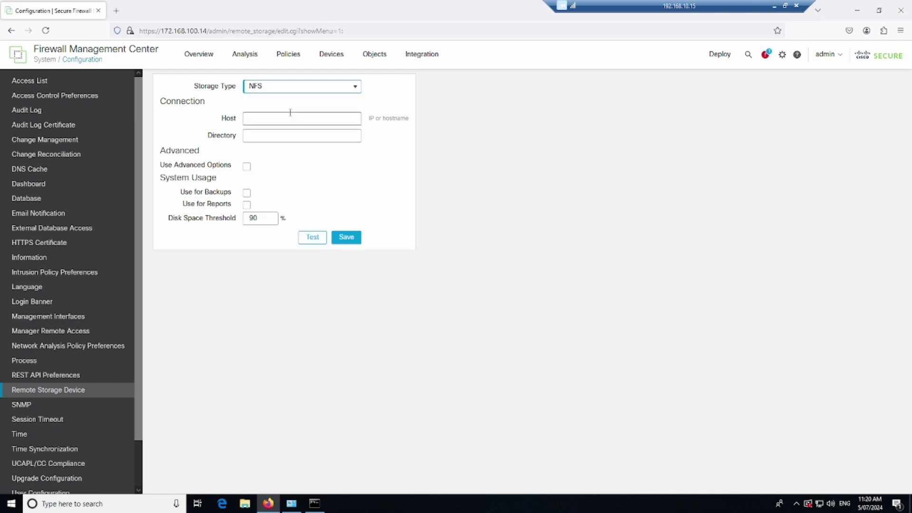
pyautogui.click(298, 124)
pyautogui.click(289, 137)
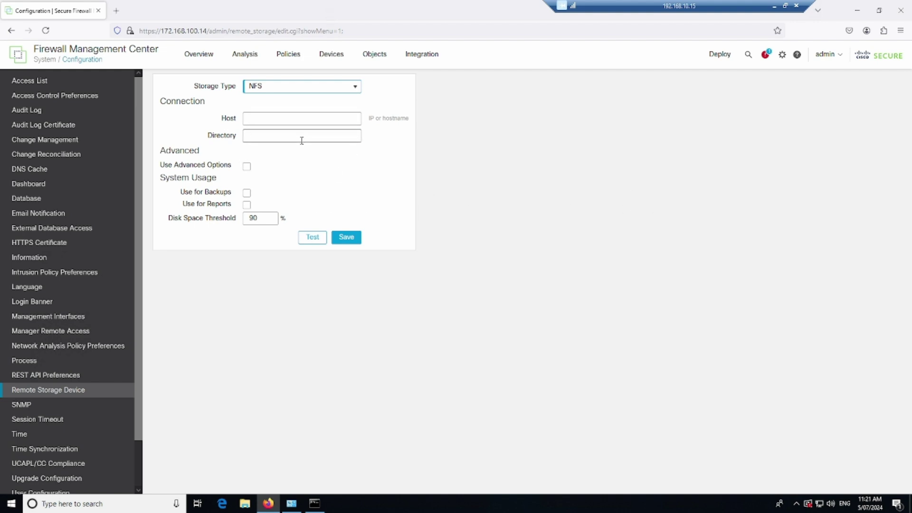
# Step: Return to Backup/Restore and reopen the remote storage settings to review the storage type options, keeping Local (No Remote Storage)
pyautogui.click(783, 54)
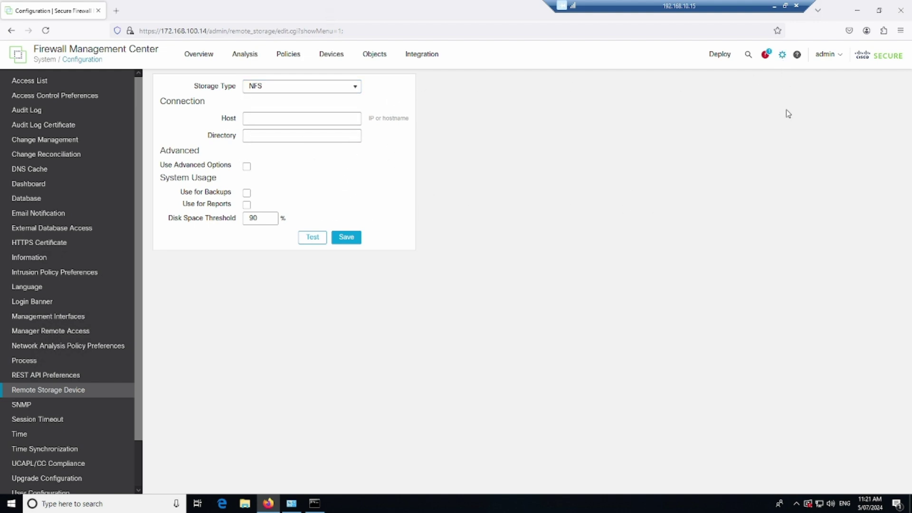
pyautogui.click(854, 162)
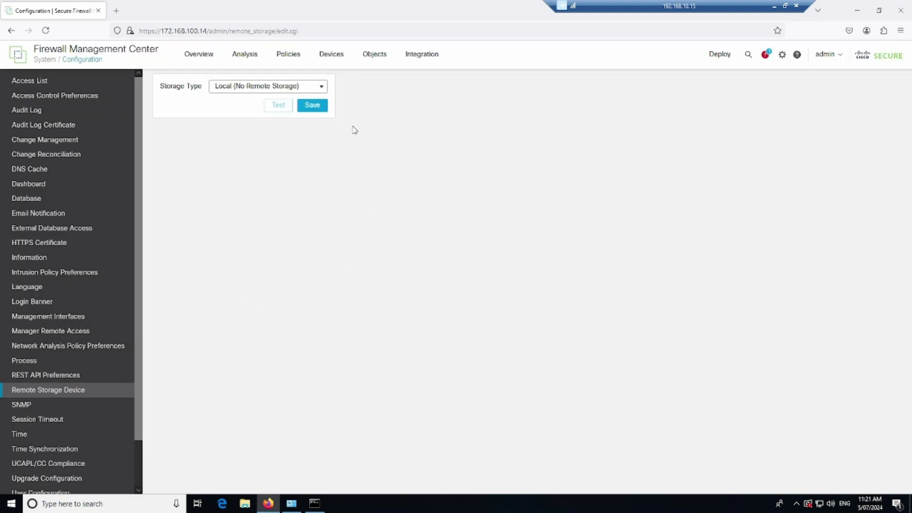
pyautogui.click(323, 87)
pyautogui.click(542, 184)
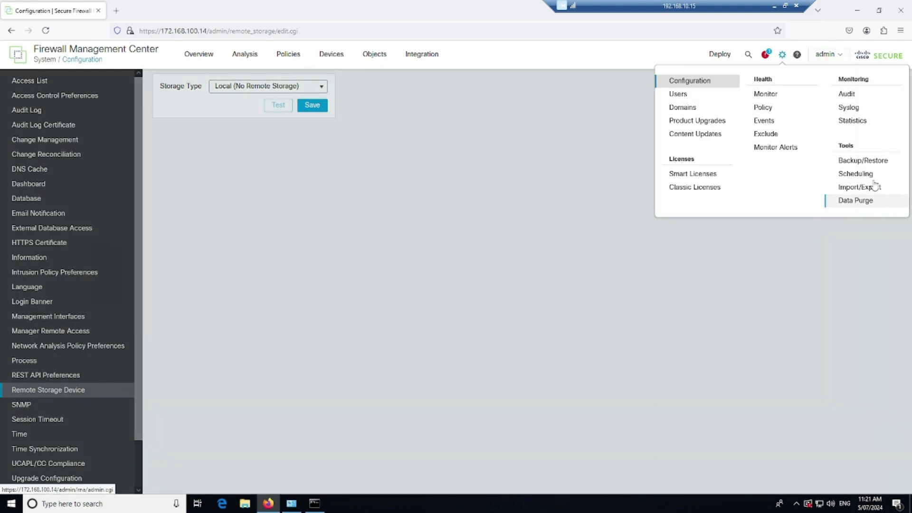
# Step: Start a new backup profile and enable Copy when complete to examine its host, path, user, password and SSH key fields
pyautogui.click(814, 160)
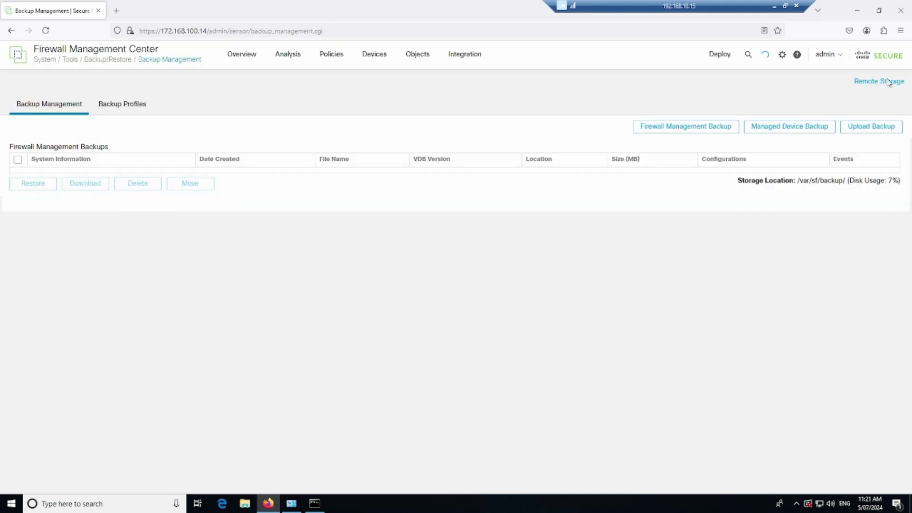
pyautogui.click(122, 104)
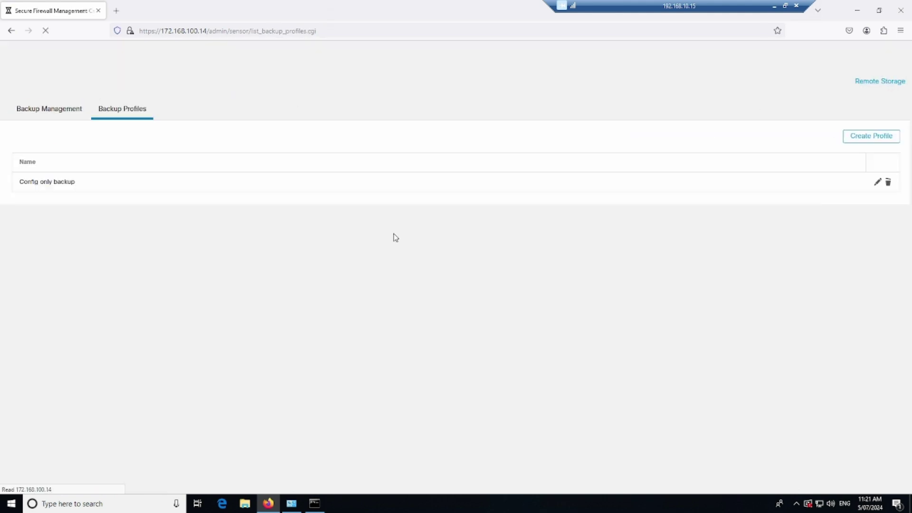
pyautogui.click(874, 138)
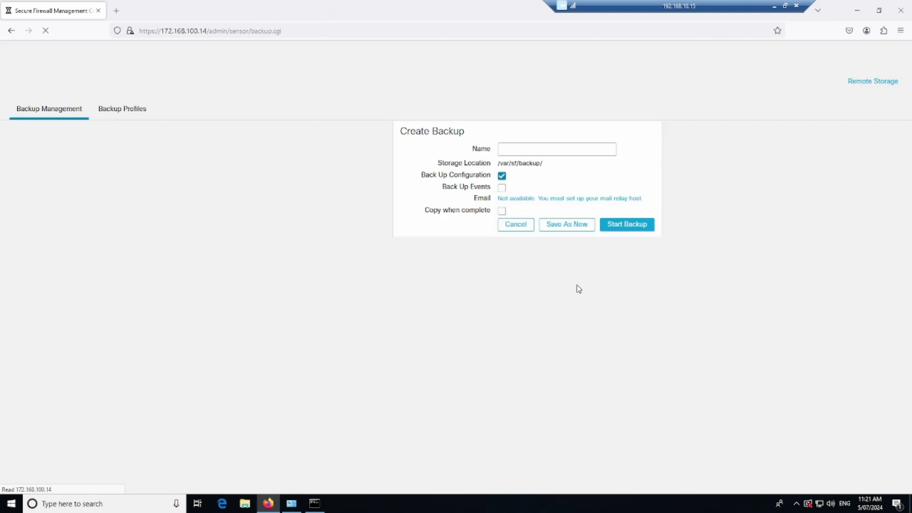
pyautogui.click(500, 212)
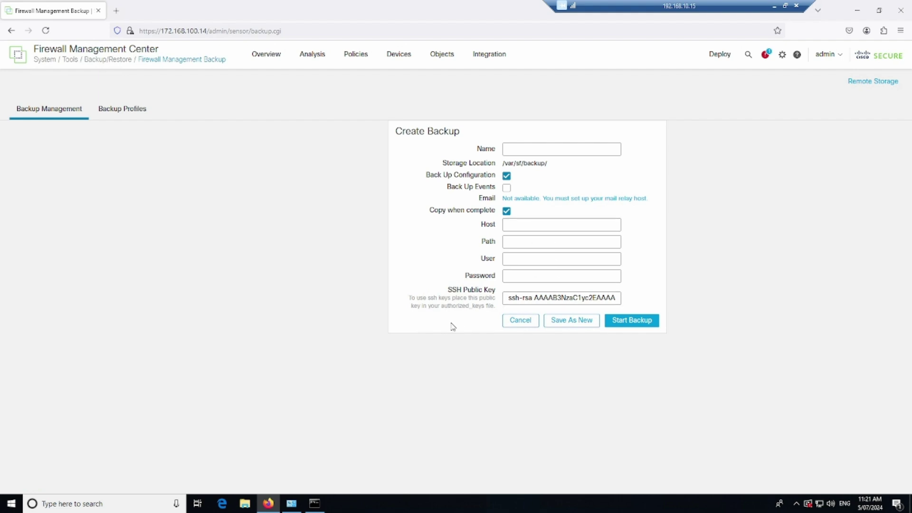
pyautogui.click(574, 326)
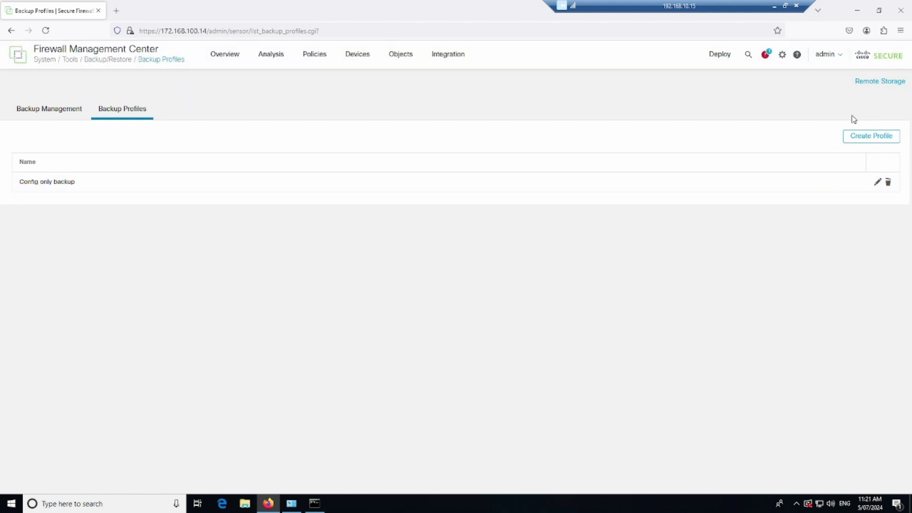
# Step: Open Scheduling and examine the job types and recurring options of a new Backup task, cancelling it without saving
pyautogui.click(783, 55)
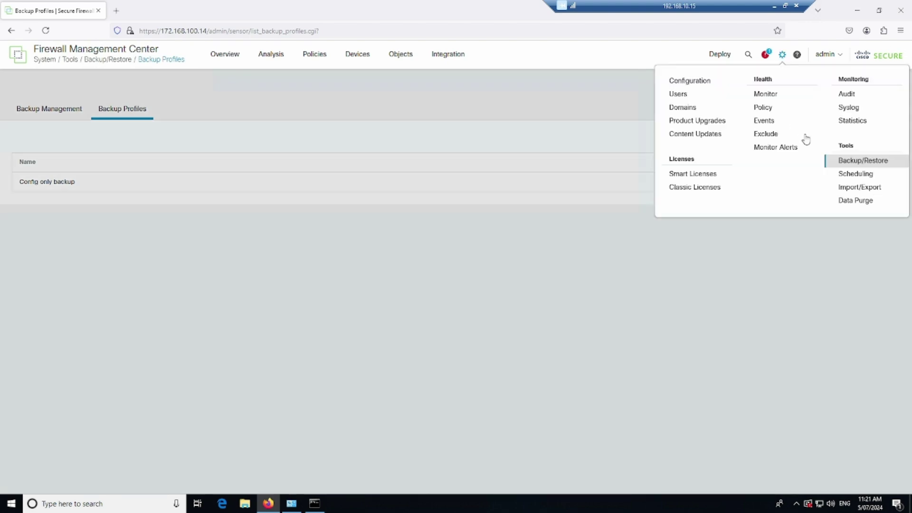
pyautogui.click(863, 175)
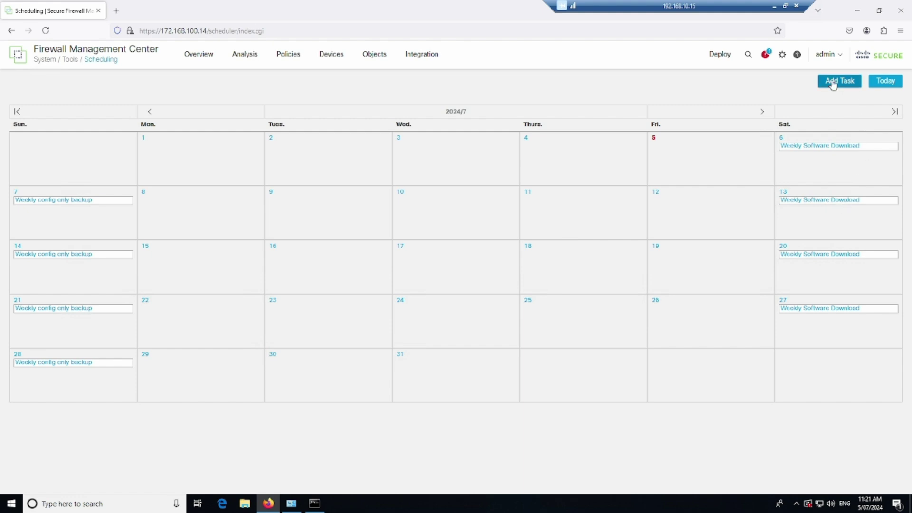
pyautogui.click(855, 80)
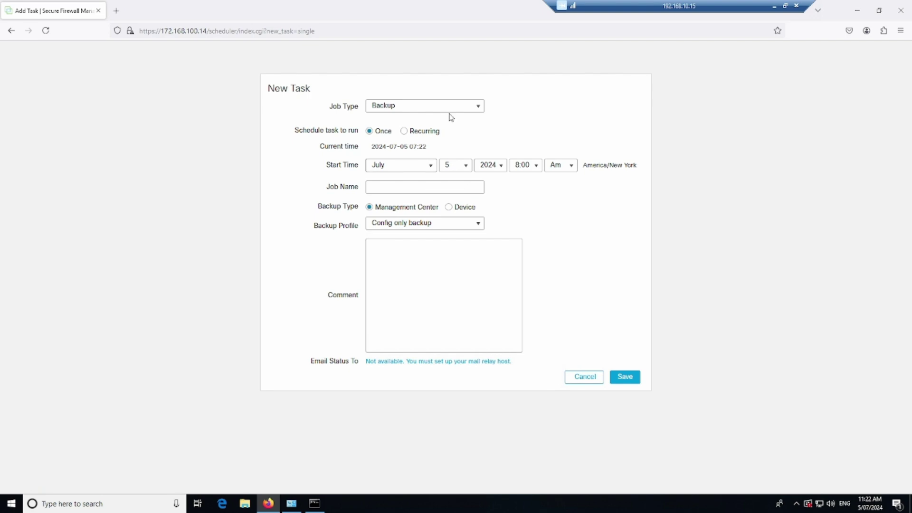
pyautogui.click(480, 110)
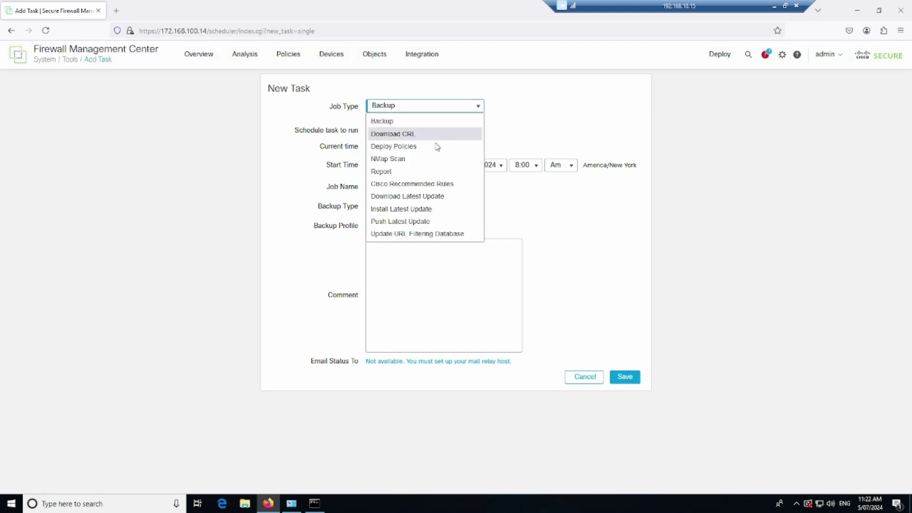
pyautogui.click(589, 240)
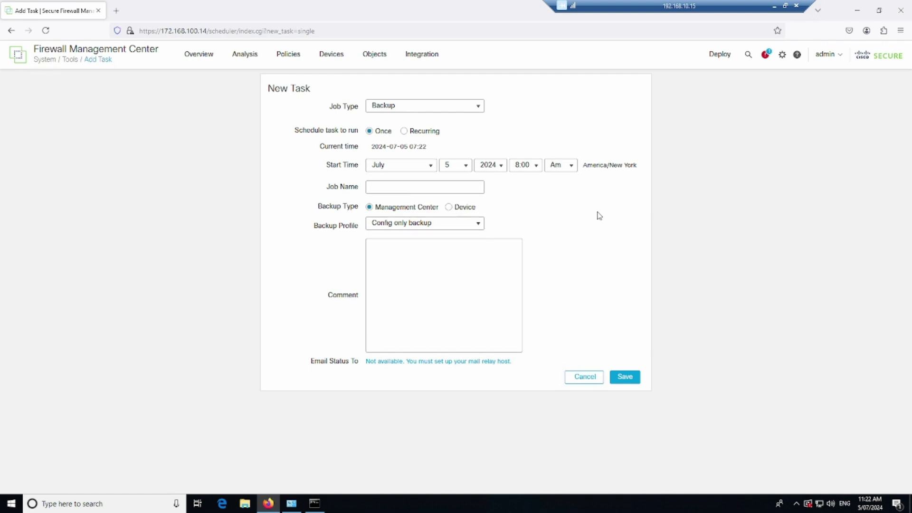
pyautogui.click(404, 131)
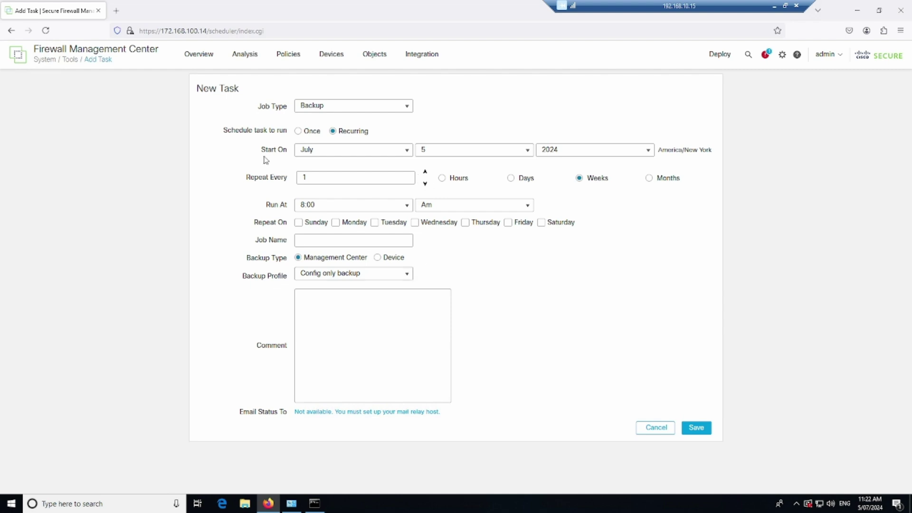
pyautogui.click(657, 431)
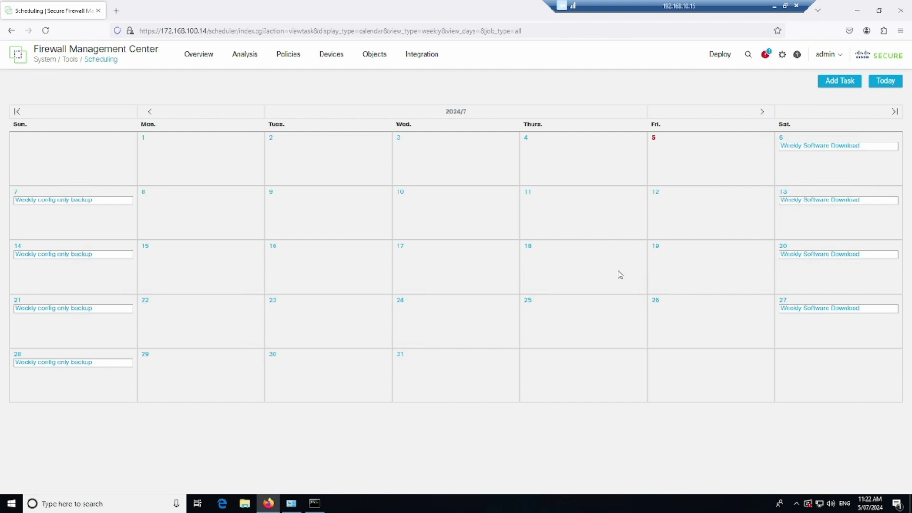
# Step: Open Import/Export and select the FTD_POL access control policy for export
pyautogui.click(782, 55)
pyautogui.click(860, 187)
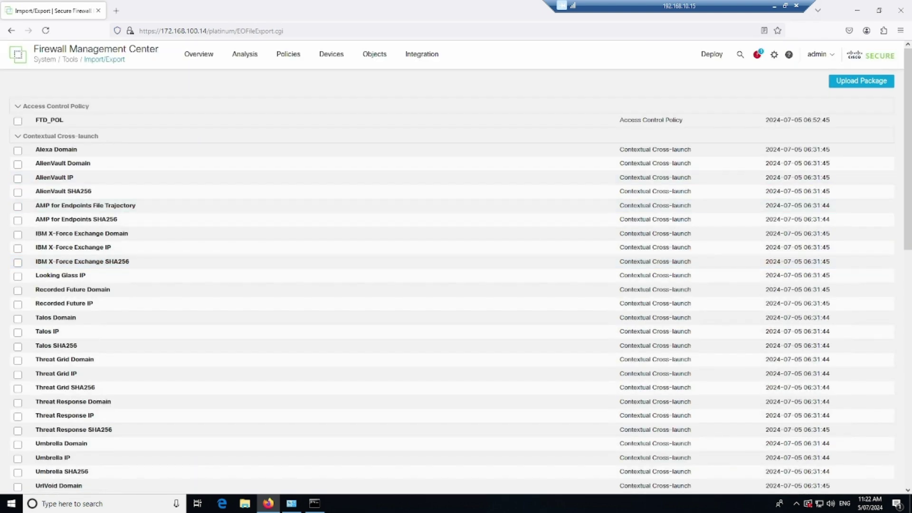
pyautogui.click(17, 121)
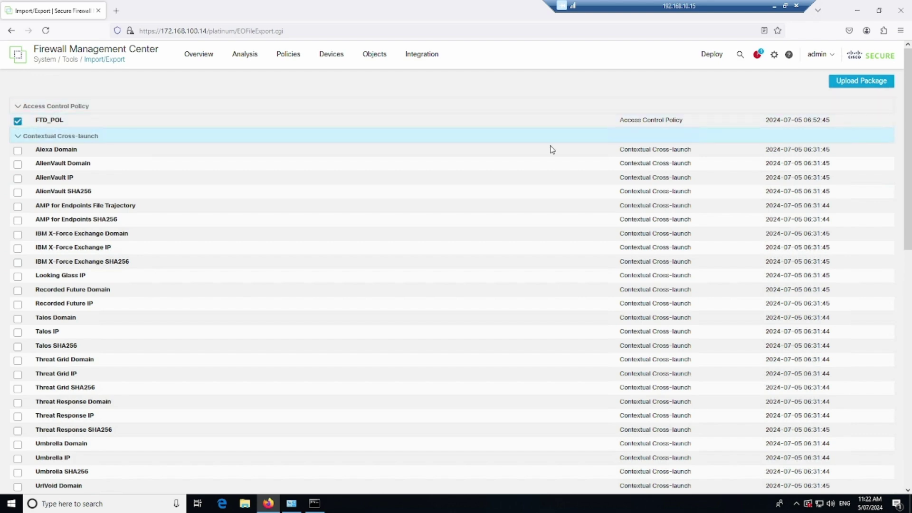
# Step: Examine the exportable objects from access control policies through report templates, along with the package upload and export options
pyautogui.scroll(-10, 580, 212)
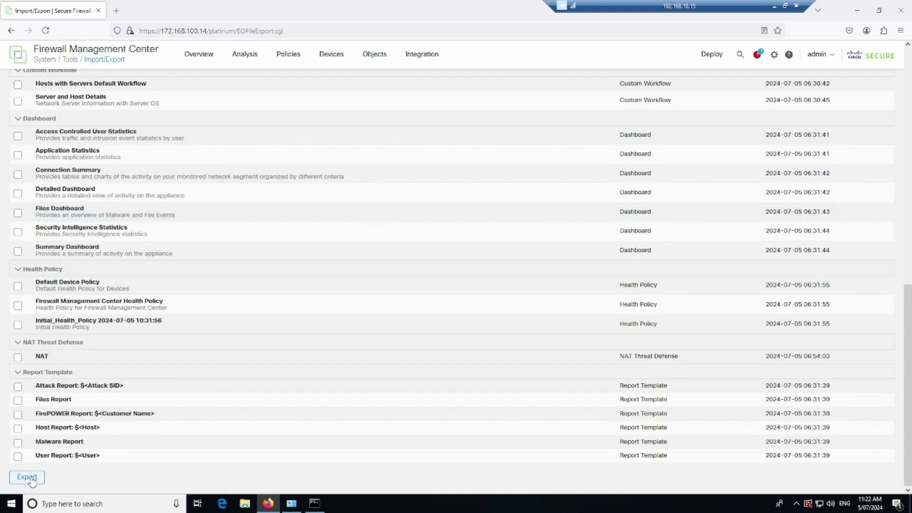
pyautogui.scroll(10, 314, 365)
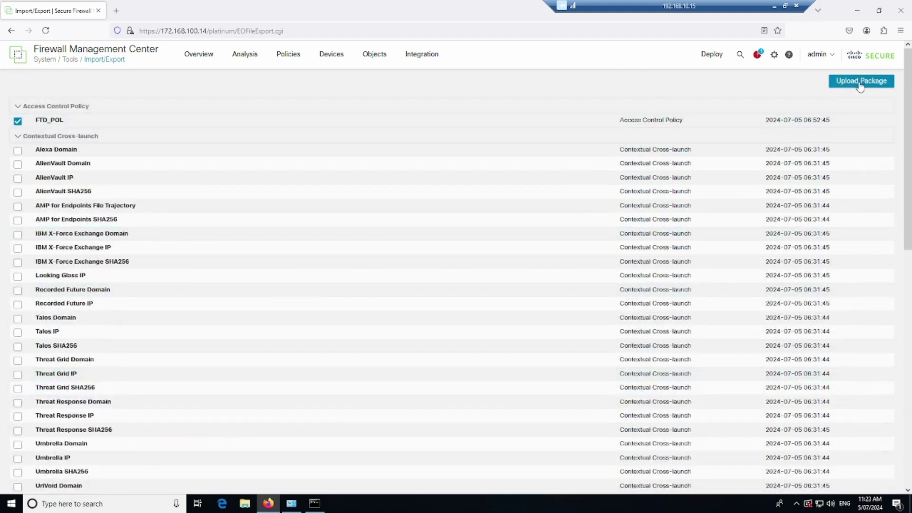
pyautogui.scroll(-10, 385, 311)
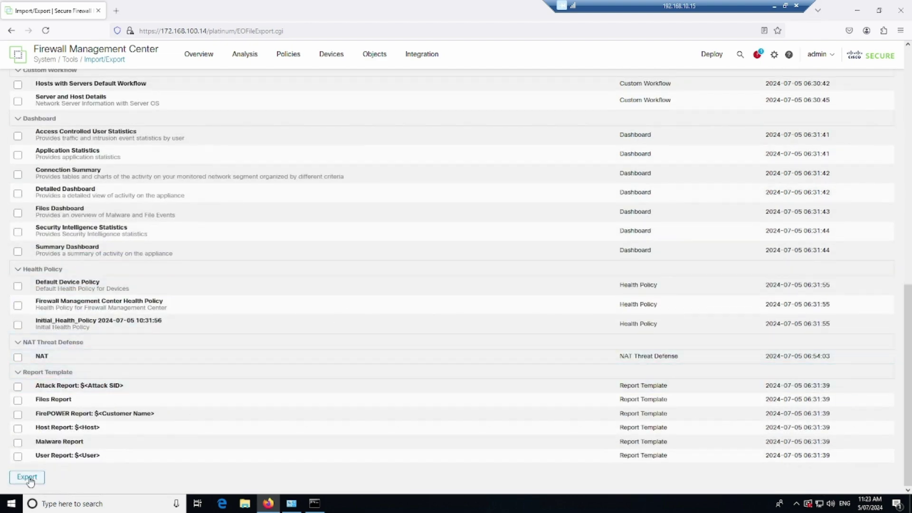
pyautogui.scroll(10, 91, 392)
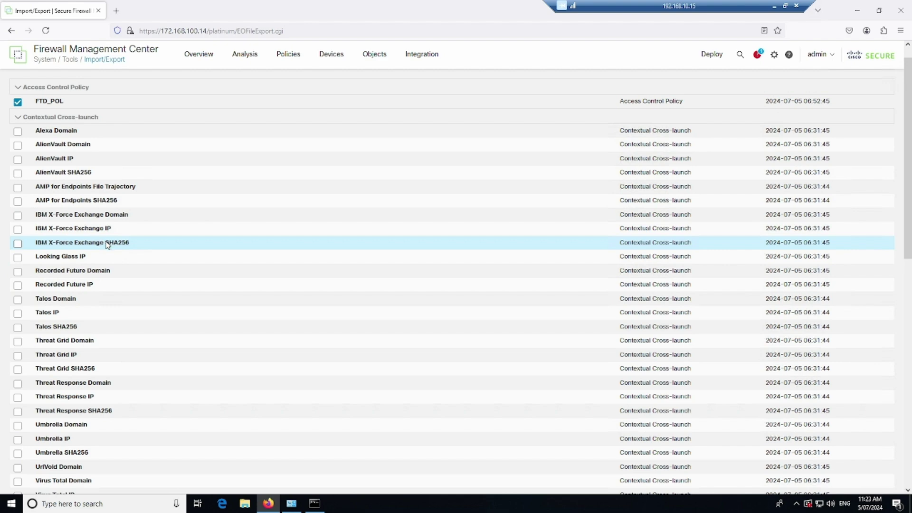
pyautogui.scroll(-10, 141, 266)
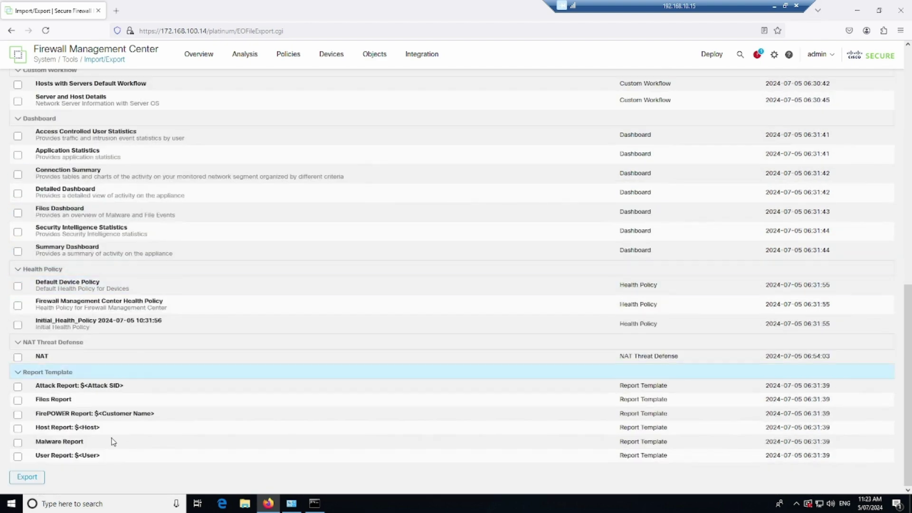
pyautogui.scroll(10, 224, 376)
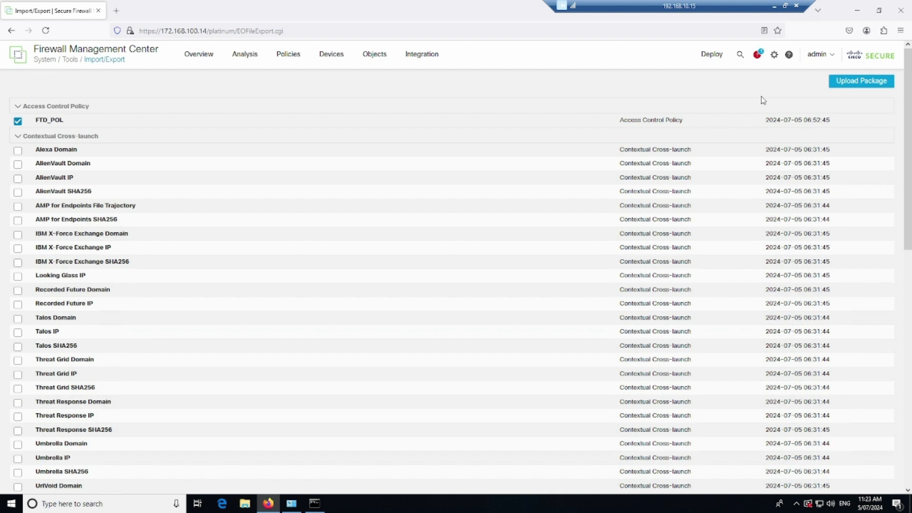
pyautogui.scroll(-8, 391, 259)
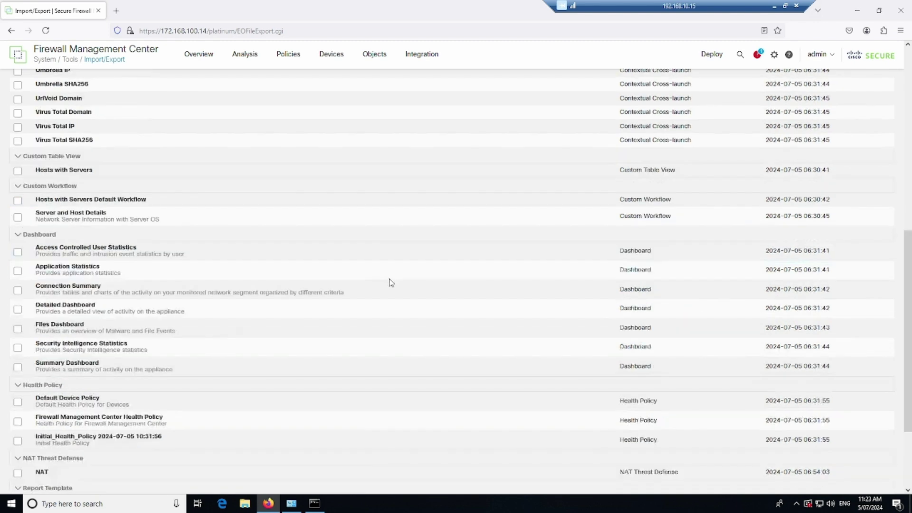
pyautogui.scroll(-3, 391, 280)
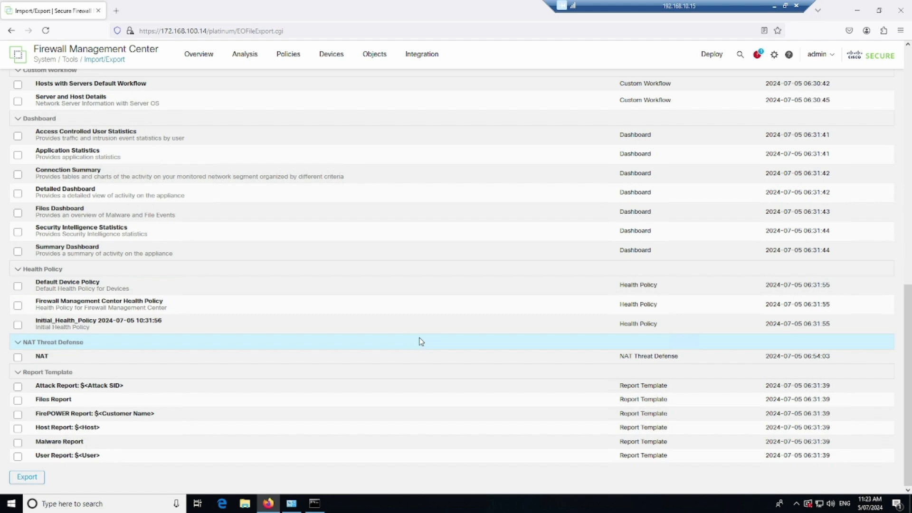
# Step: Export the selected FTD_POL policy as a package and check the file in the browser's full downloads list
pyautogui.scroll(12, 410, 341)
pyautogui.scroll(-12, 420, 336)
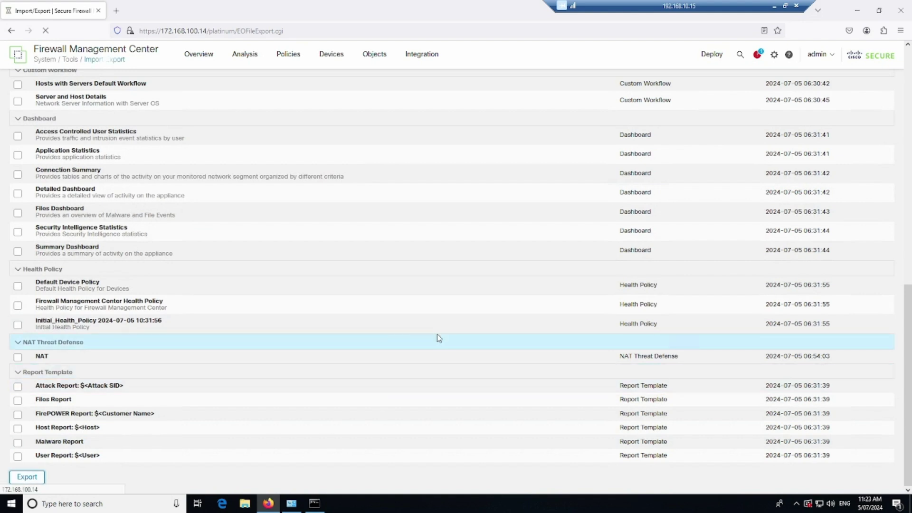
pyautogui.scroll(12, 487, 319)
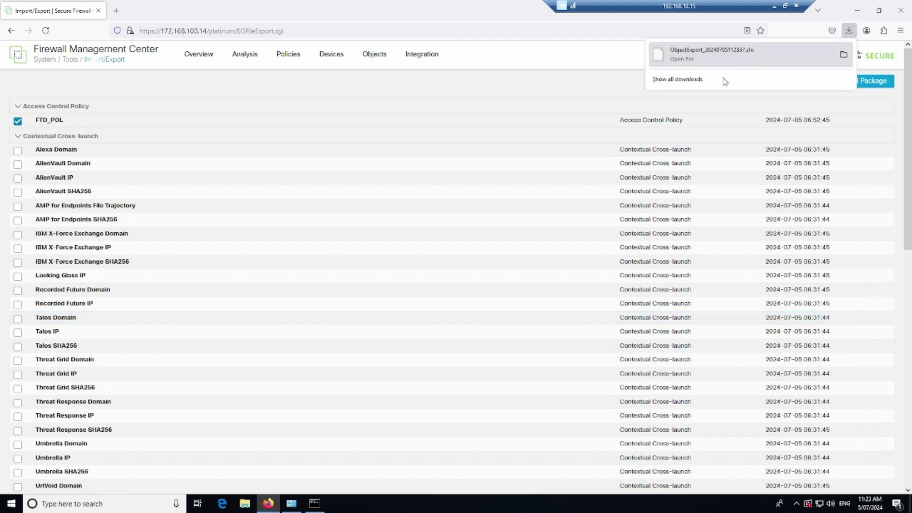
pyautogui.click(678, 79)
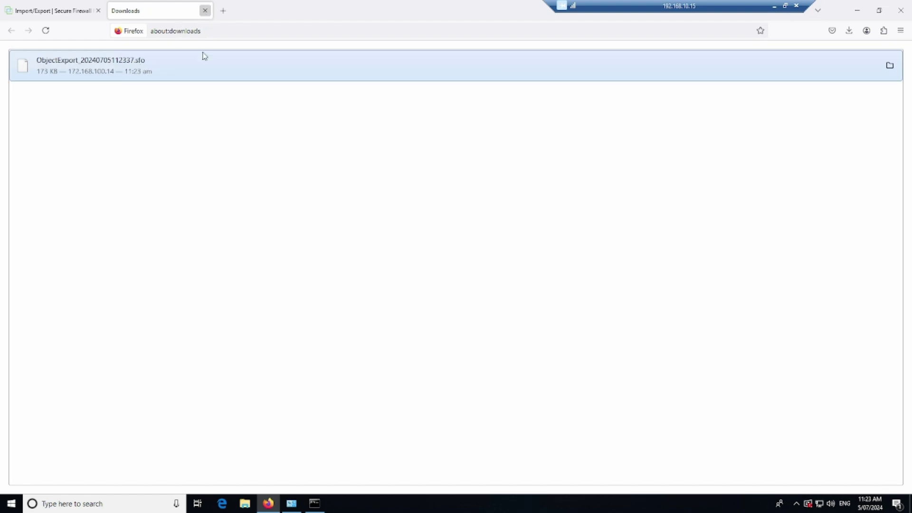
pyautogui.click(205, 11)
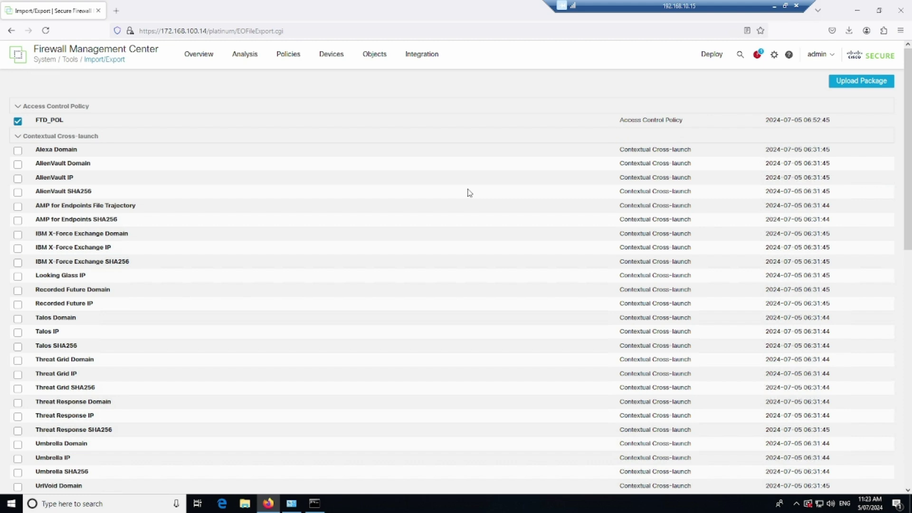
# Step: Open Data Purge and select every Discovery and Identity and Connections category without purging them
pyautogui.click(773, 57)
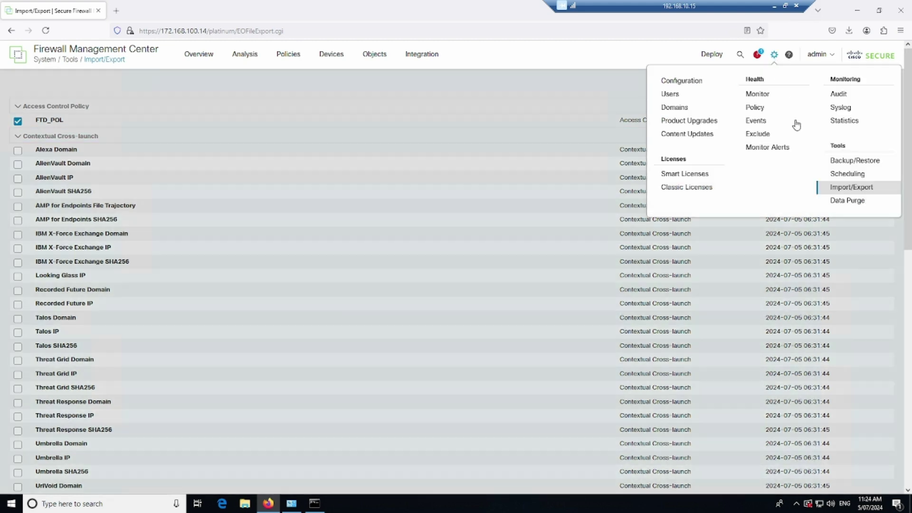
pyautogui.click(867, 202)
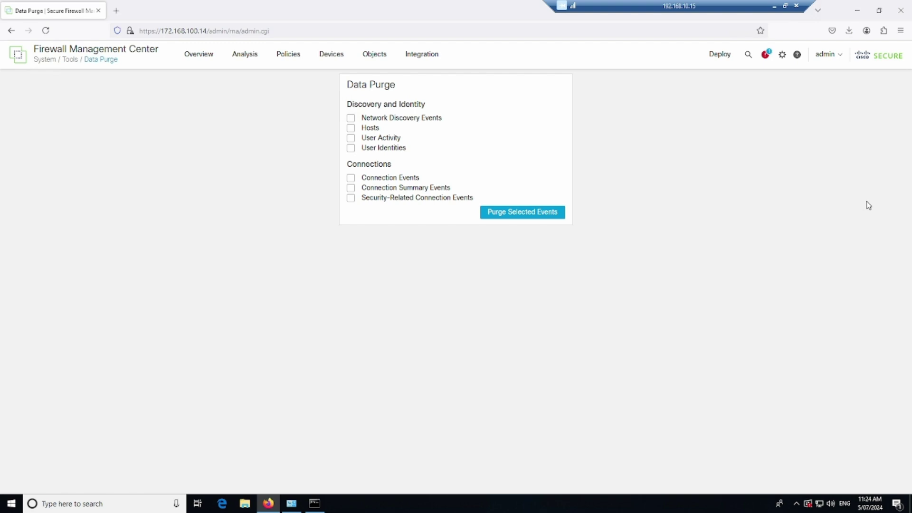
pyautogui.click(350, 118)
pyautogui.click(350, 128)
pyautogui.click(351, 138)
pyautogui.click(351, 148)
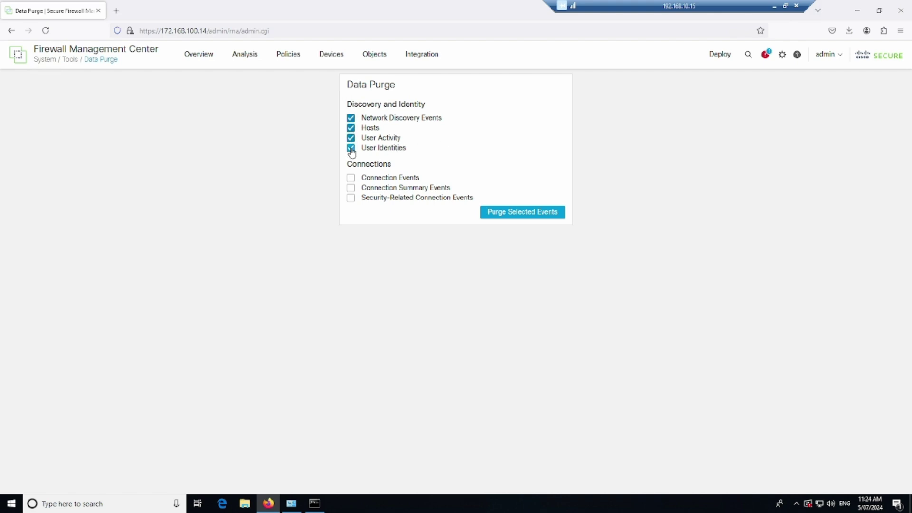
pyautogui.click(352, 180)
pyautogui.click(350, 188)
pyautogui.click(350, 198)
# Step: Open Smart Licenses and examine the registration status and the list of license types with their compliance status
pyautogui.click(785, 61)
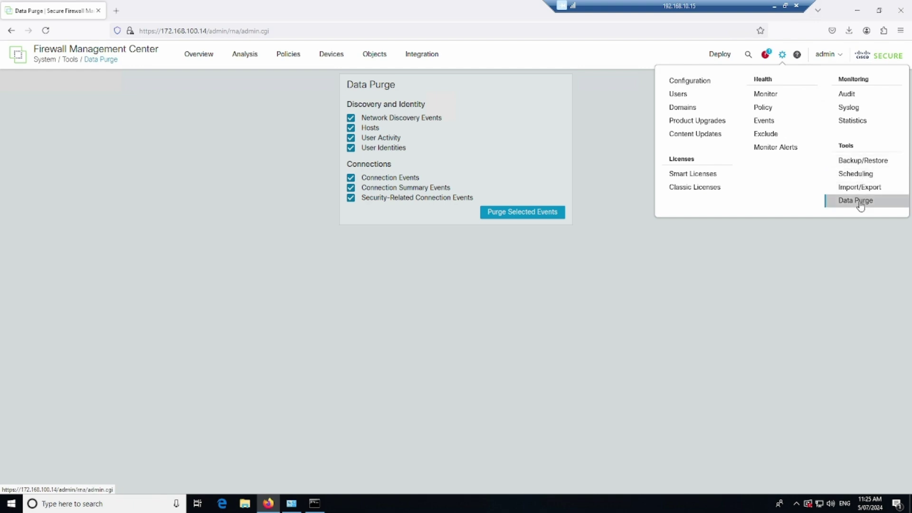
pyautogui.click(708, 175)
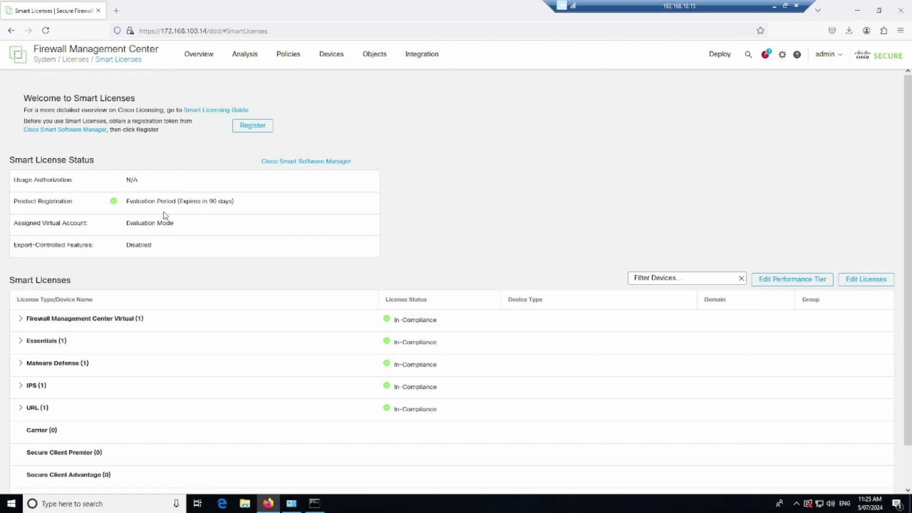
pyautogui.scroll(-3, 505, 197)
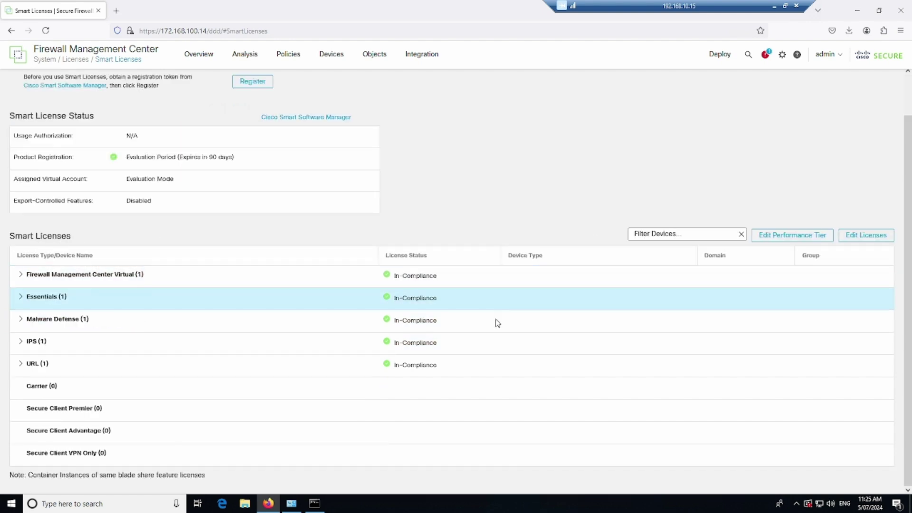
# Step: Examine the Smart Licensing product registration form, including its token field and Cisco Success Network option, and close it without registering
pyautogui.scroll(3, 426, 318)
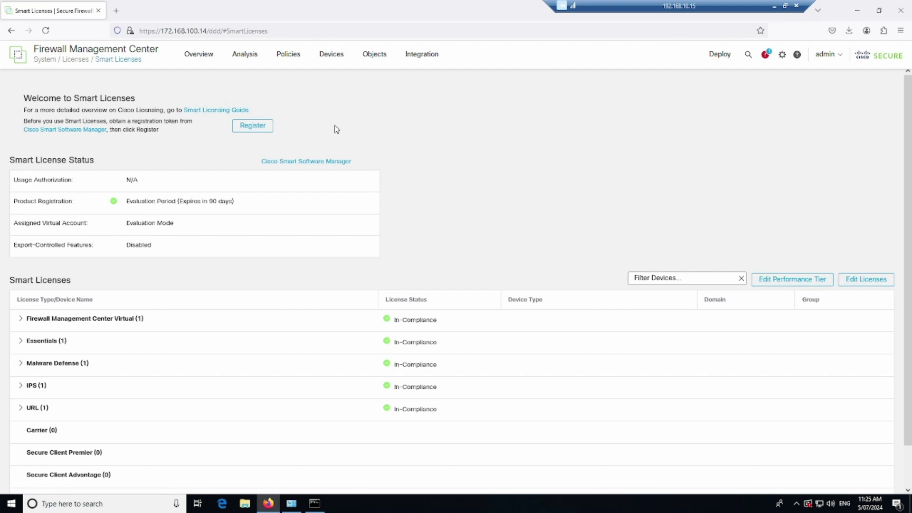
pyautogui.click(262, 128)
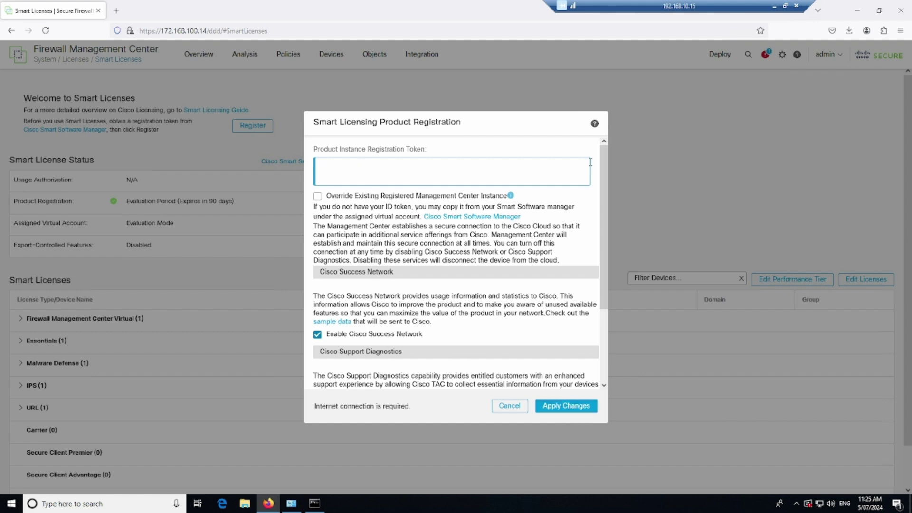
pyautogui.click(507, 408)
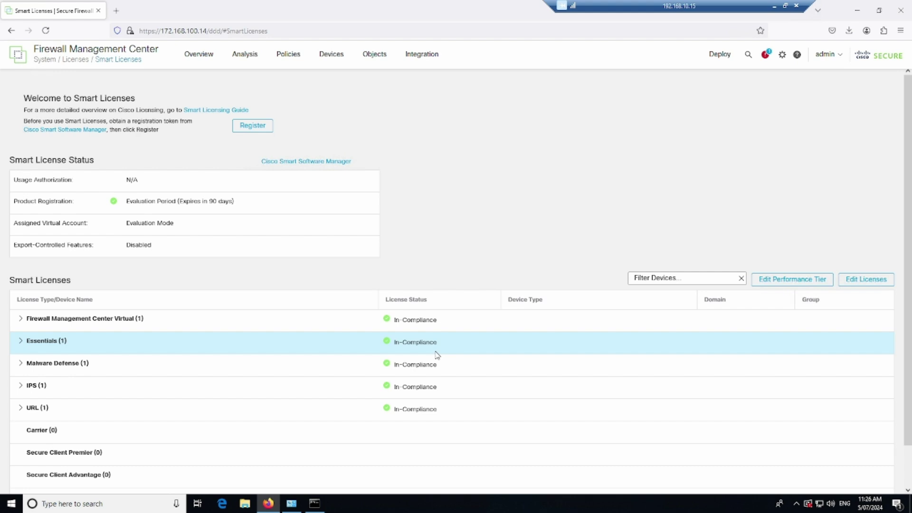
# Step: Open Classic Licenses and examine the form for adding a feature license, including its license text field, without submitting anything
pyautogui.click(778, 62)
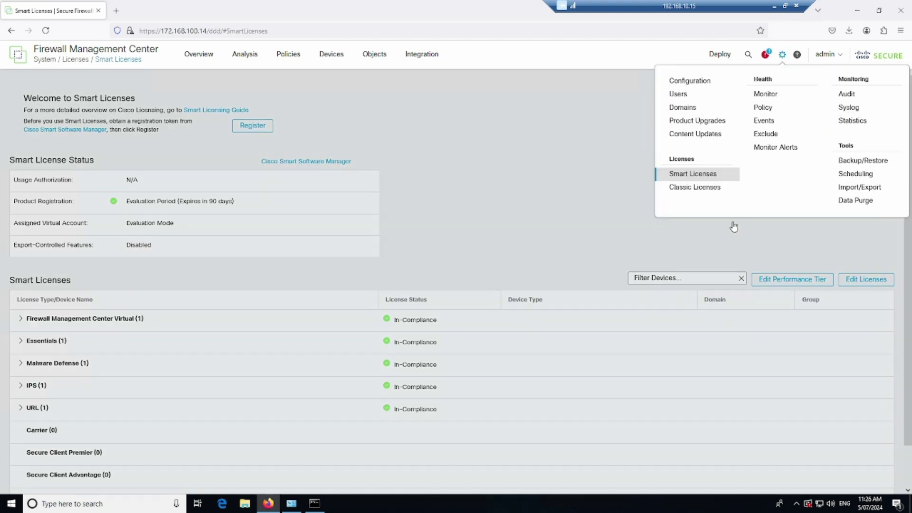
pyautogui.click(694, 188)
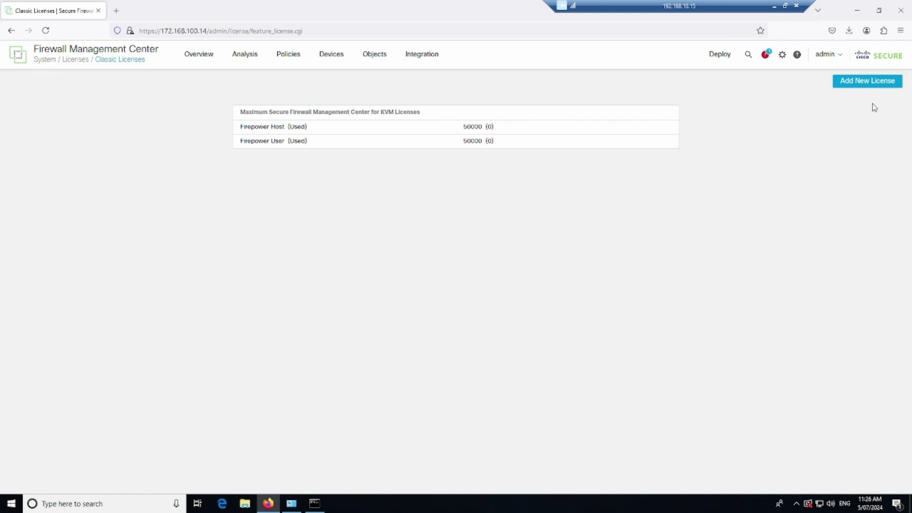
pyautogui.click(875, 85)
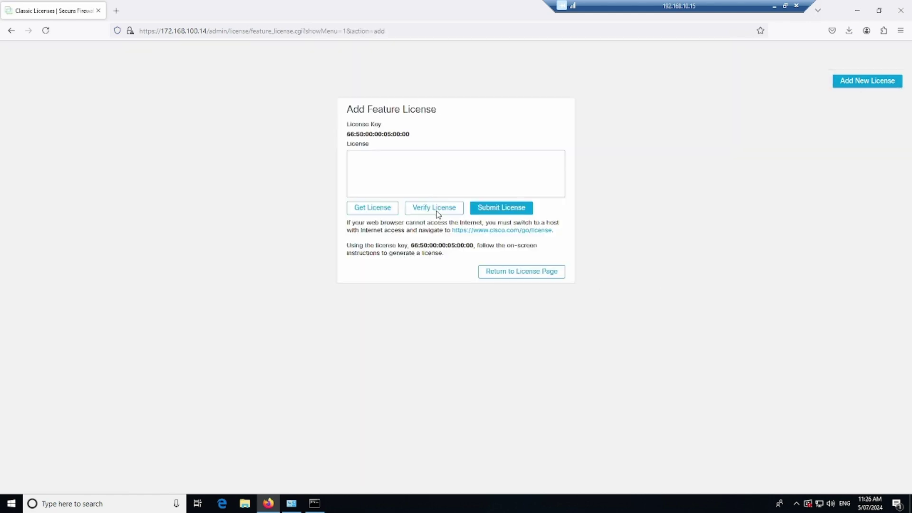
pyautogui.click(424, 184)
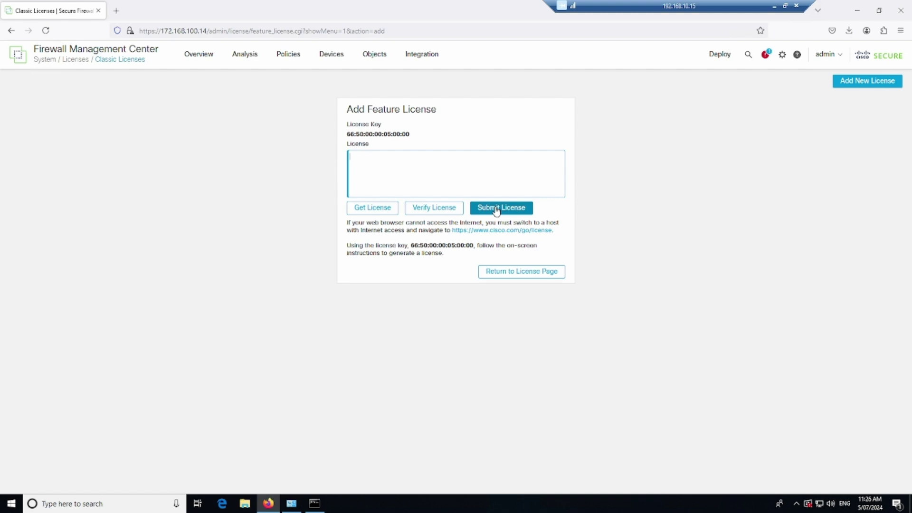
pyautogui.click(783, 55)
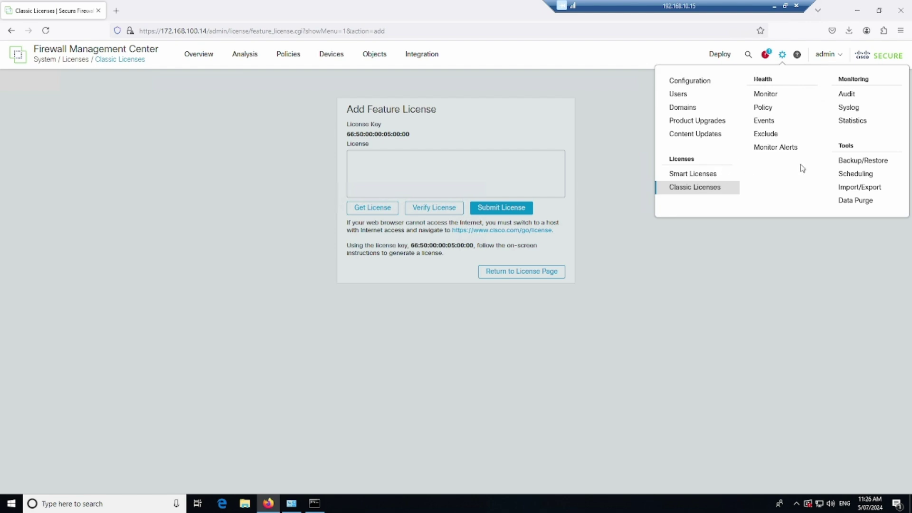